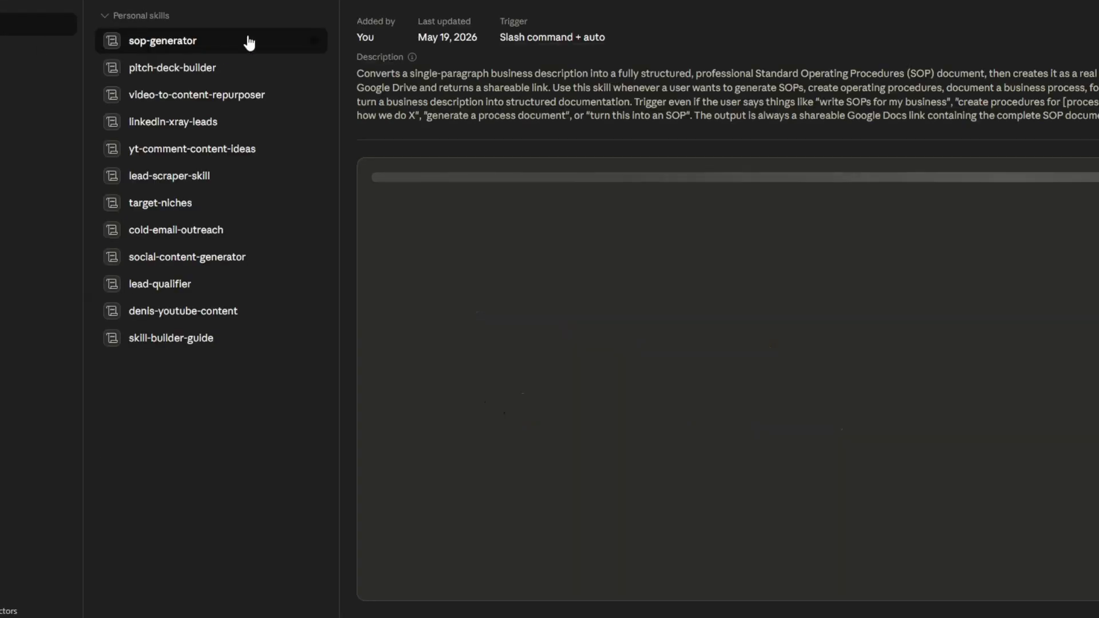
# Step: Start creating a new skill with Claude and send the prefilled skill-creator prompt asking what the skill should do
pyautogui.click(176, 2)
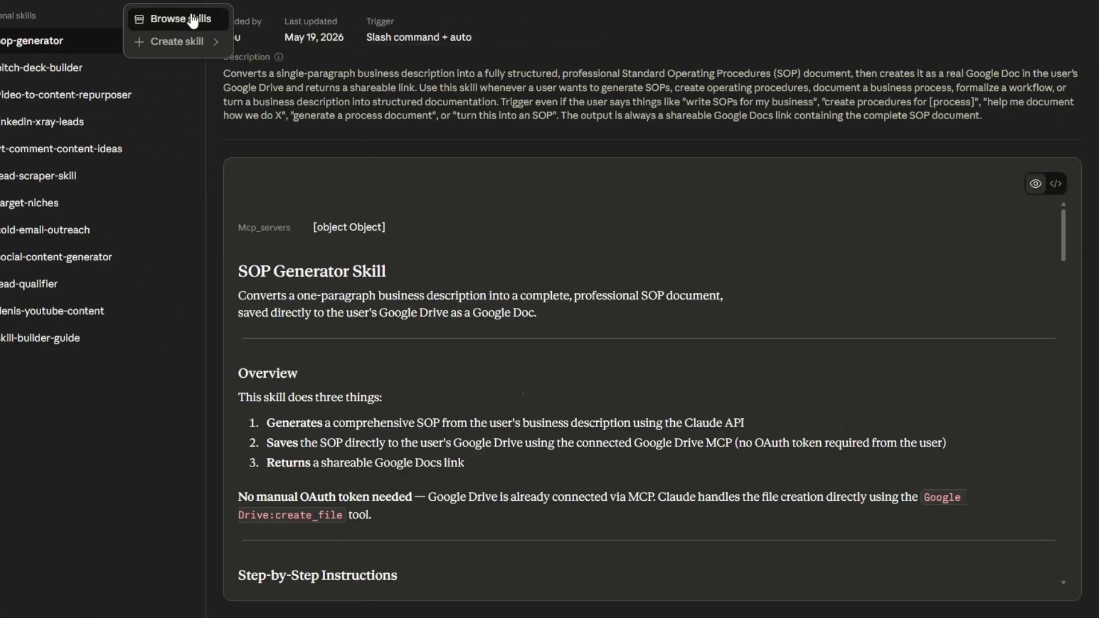
pyautogui.moveTo(188, 45)
pyautogui.click(274, 46)
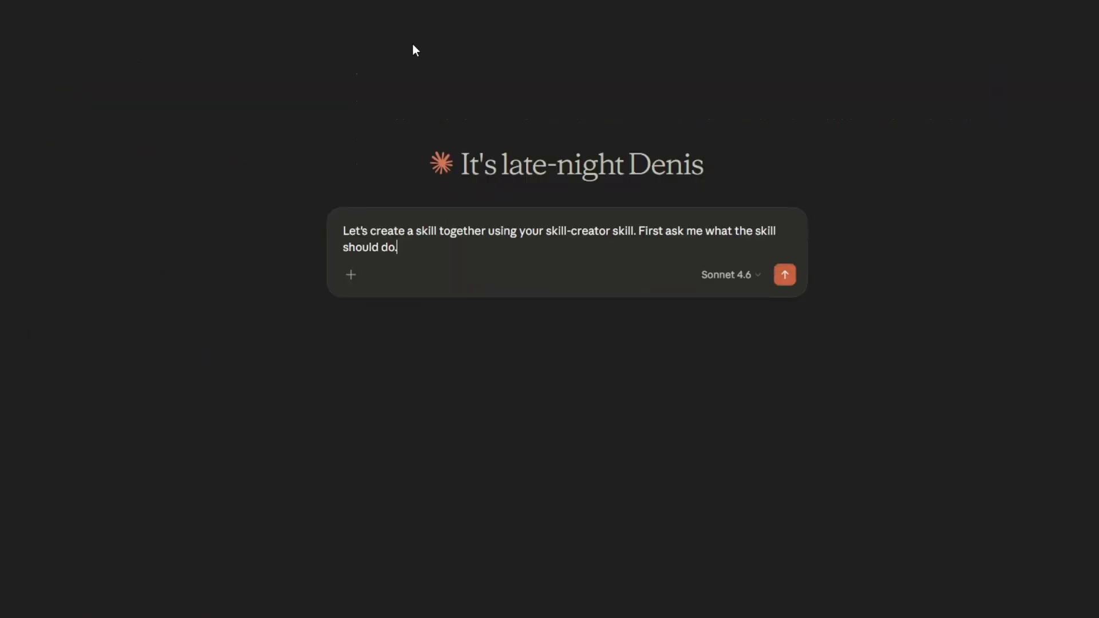
pyautogui.click(539, 274)
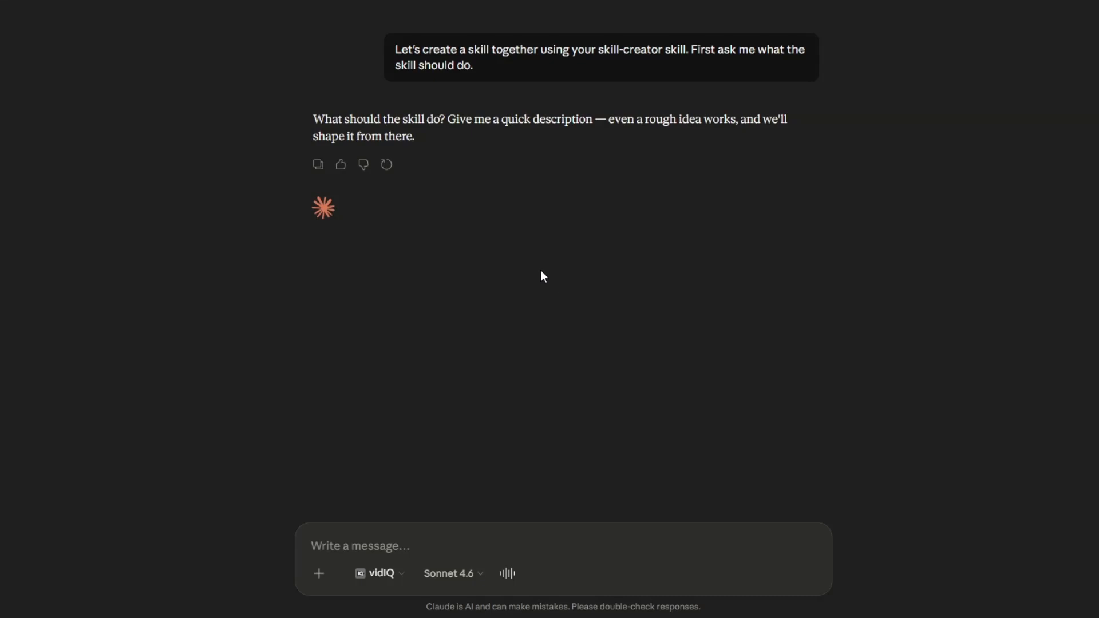
# Step: Request a skill that extracts Instagram influencer profiles by niche, keywords, hashtags or competitor accounts into labelled Google Sheet columns, and review its workflow
pyautogui.write('Create a skill that identifies and extracts Instagram influencer profiles based on a given niche, set of keywords, hashtags, or competitor accounts. The skill should collect and structure key influencer data including username, profile link, bio, follower count, engagement rate, content niche, and available contact information. The output must be automatically added to a Google Sheet, with each data point placed in its own clearly labeled column (username, profile link, bio, follower count, engagement rate, niche, contact info). The final result should be a clean, organized spreadsheet ready for influencer outreach, marketing campaigns, and lead generation.')
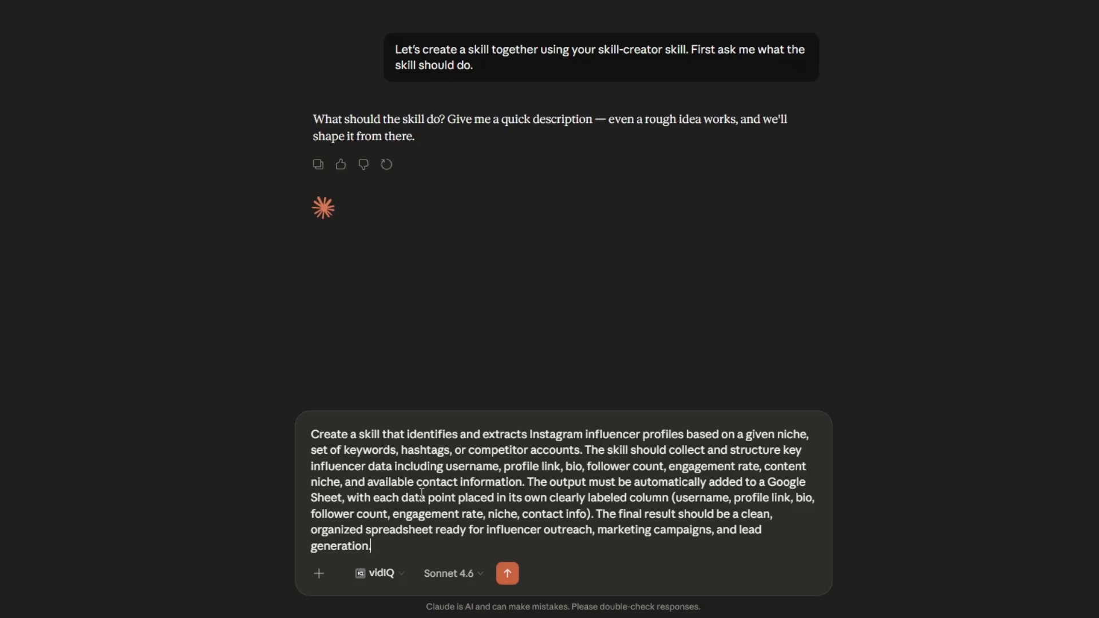
pyautogui.click(507, 573)
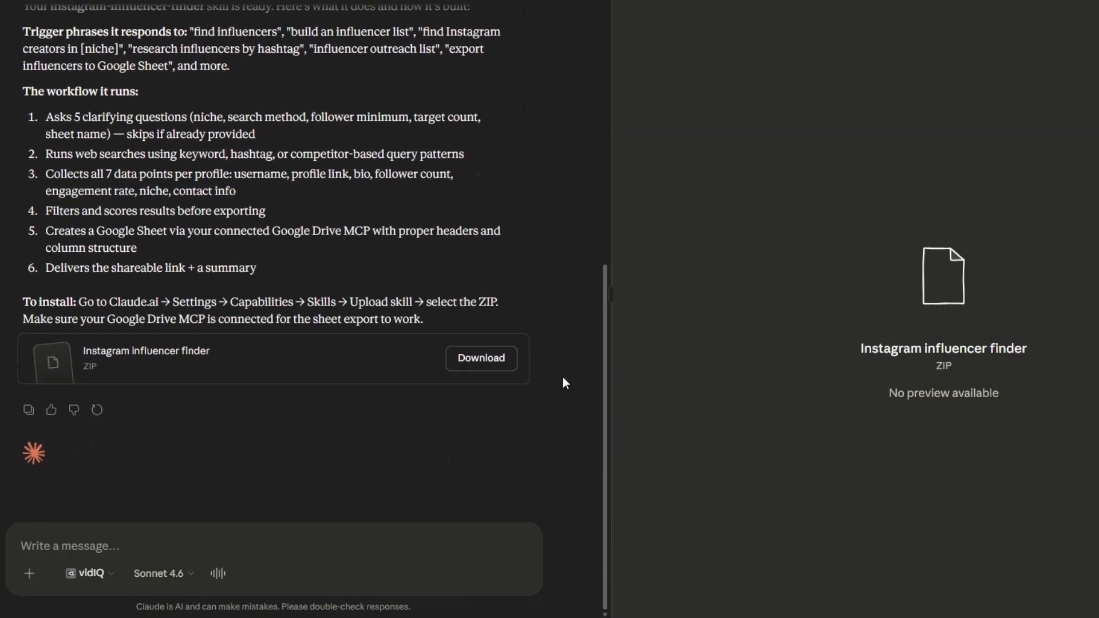
pyautogui.scroll(6, 562, 376)
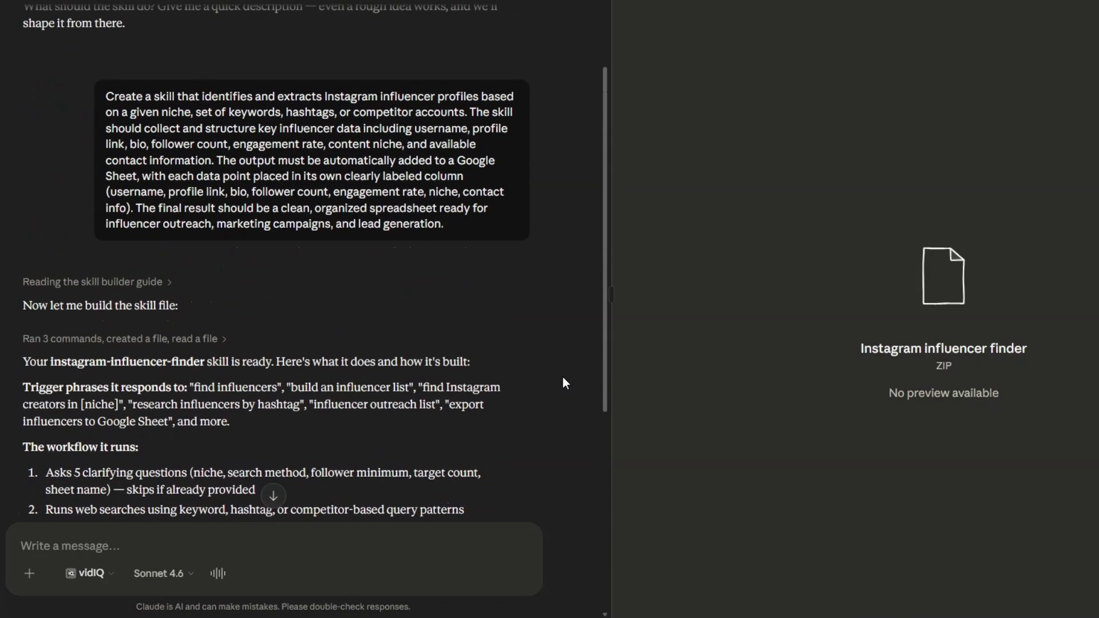
pyautogui.scroll(-4, 562, 379)
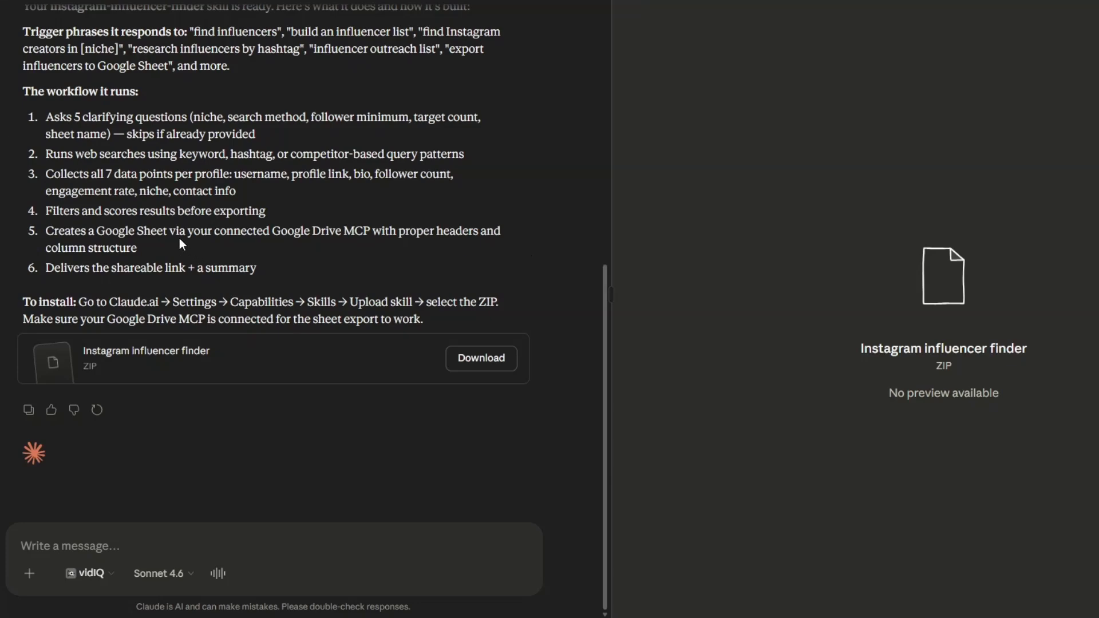
pyautogui.scroll(1, 91, 229)
pyautogui.moveTo(20, 162); pyautogui.dragTo(341, 331)
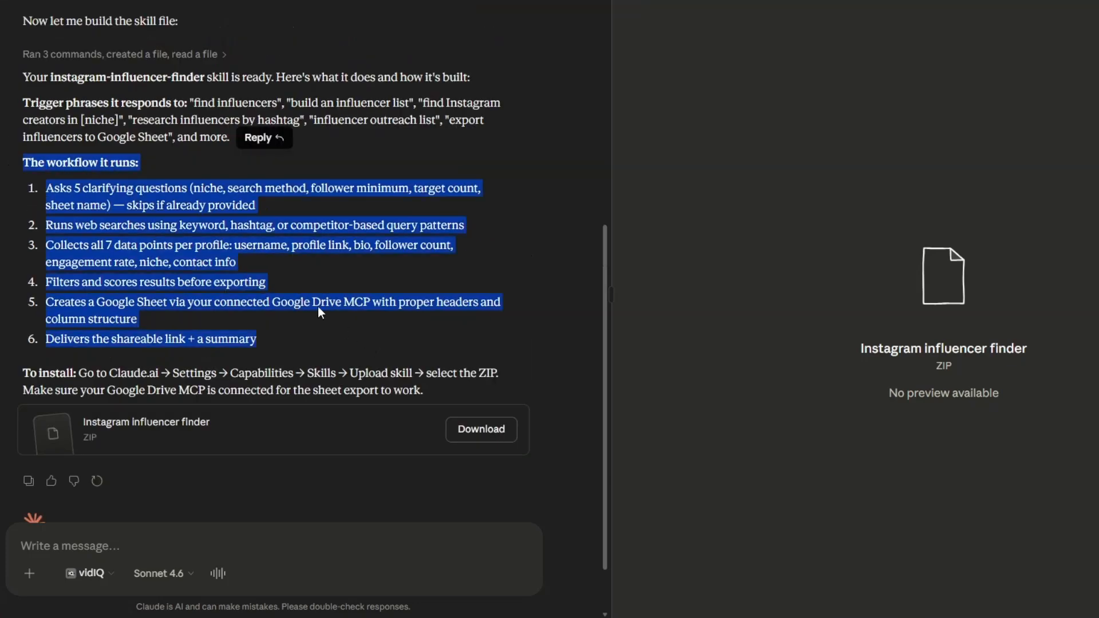
pyautogui.click(342, 329)
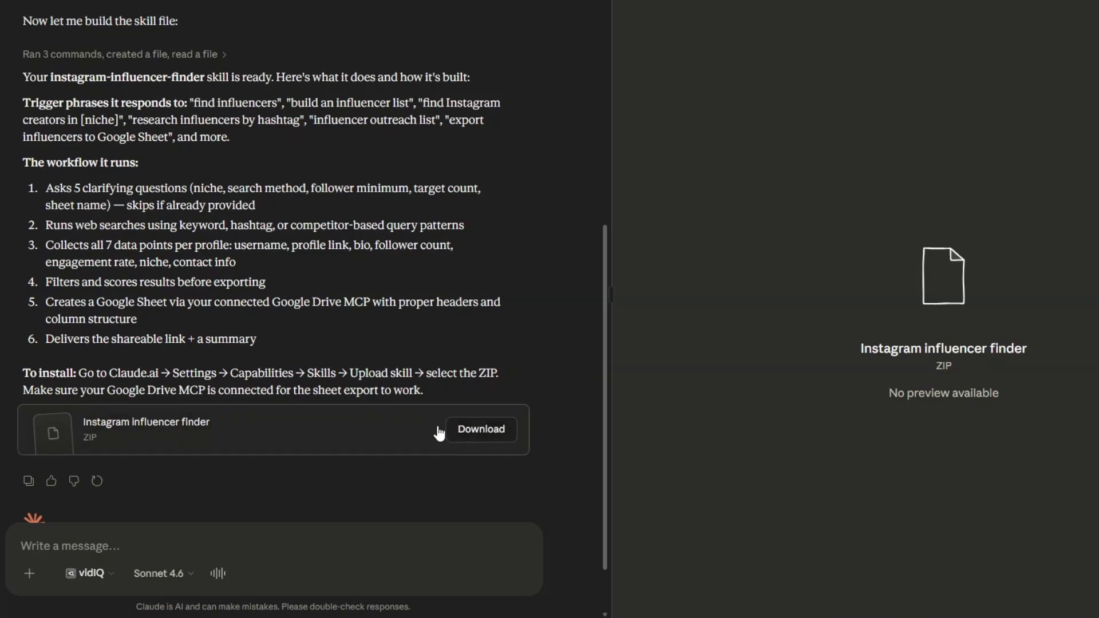
# Step: Upload the generated Instagram influencer finder ZIP as a new personal skill in Claude's customization settings
pyautogui.click(1, 79)
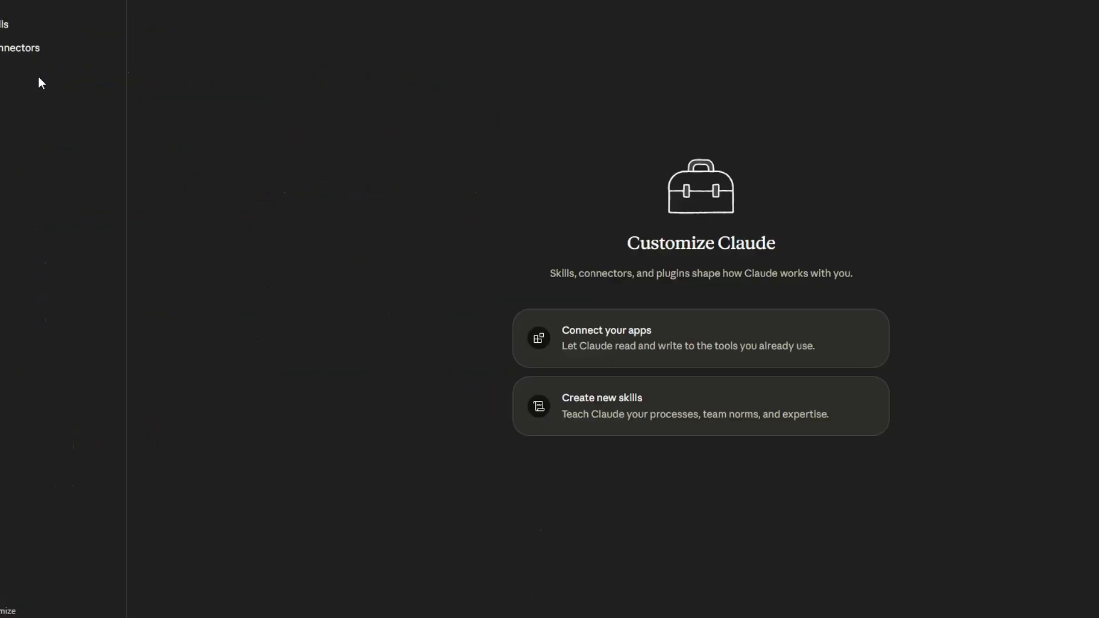
pyautogui.click(6, 25)
pyautogui.click(361, 3)
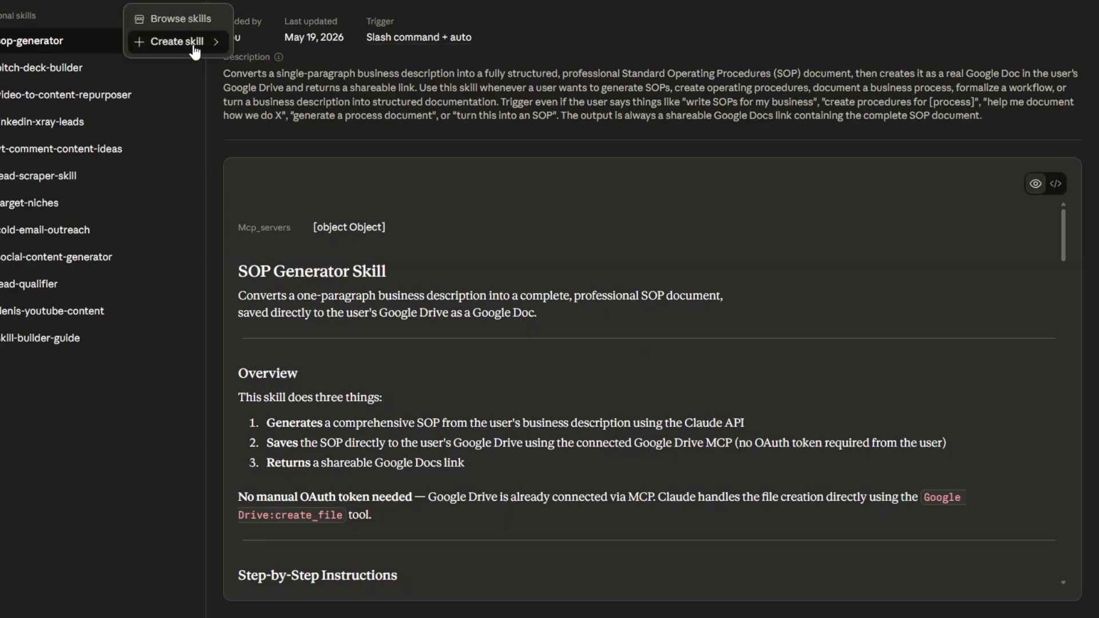
pyautogui.moveTo(369, 44)
pyautogui.click(286, 94)
pyautogui.click(363, 288)
pyautogui.click(327, 241)
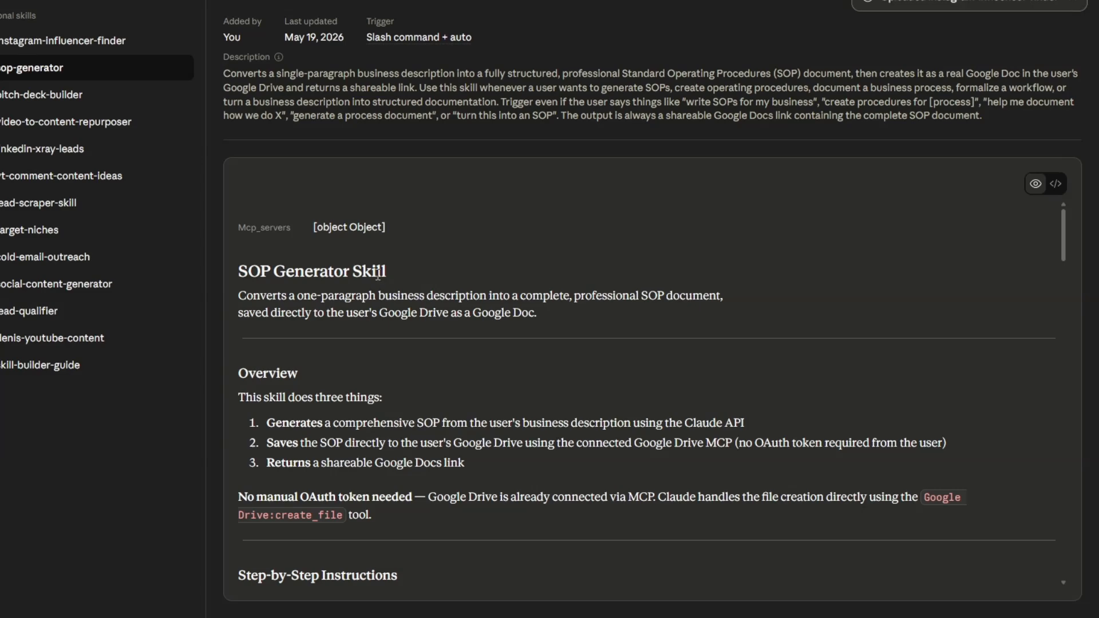
# Step: Open the instagram-influencer-finder skill and examine its description, search patterns, Google Sheet export structure and troubleshooting instructions
pyautogui.click(29, 43)
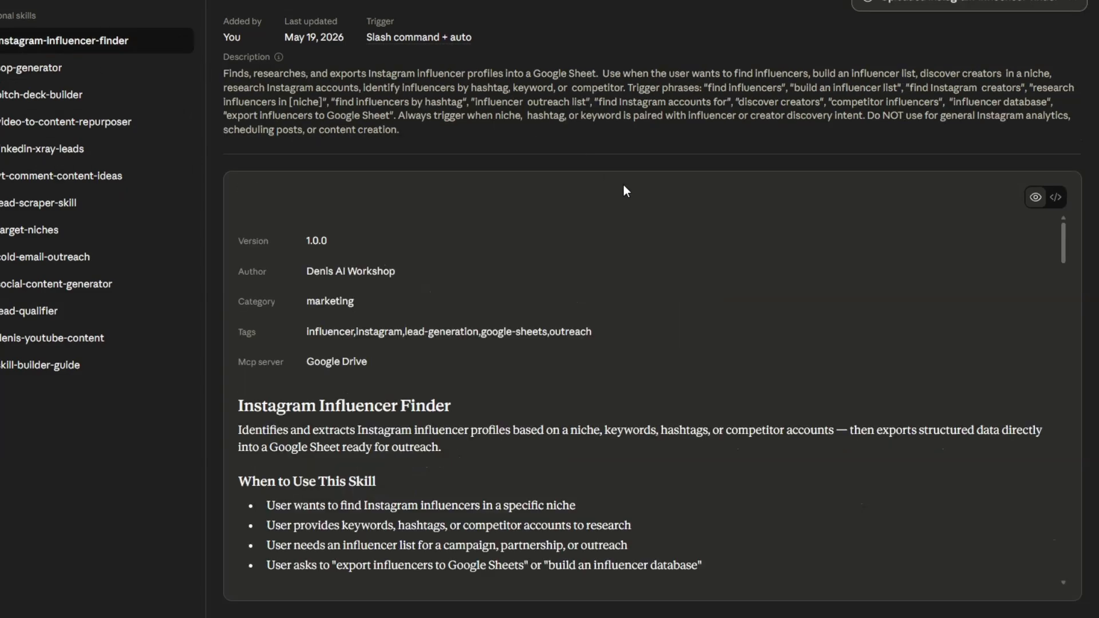
pyautogui.scroll(-7, 678, 326)
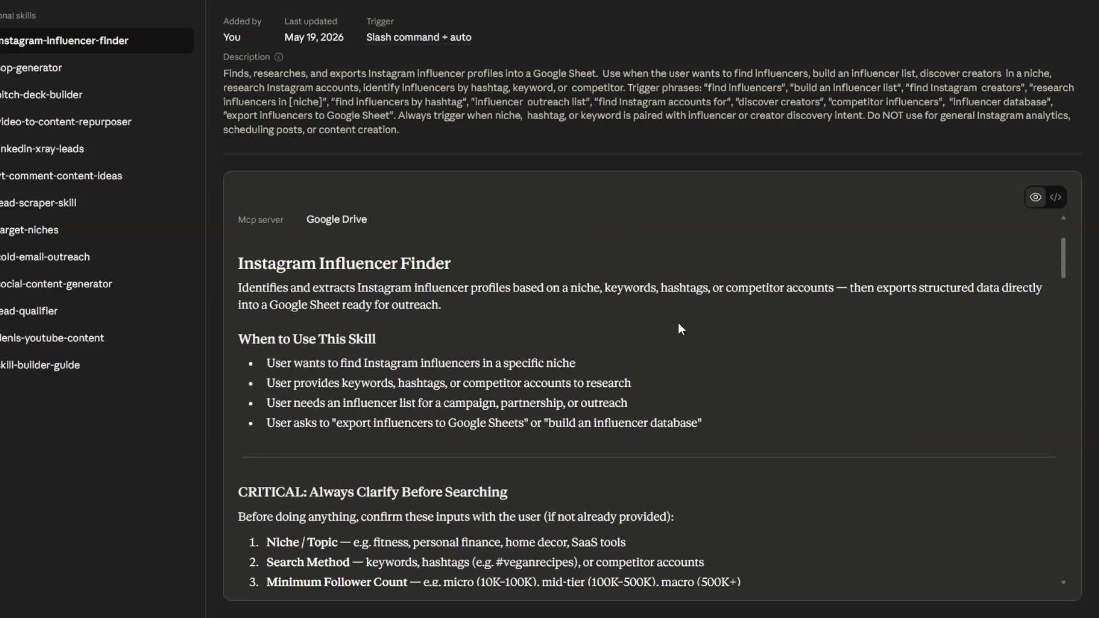
pyautogui.scroll(-5, 678, 327)
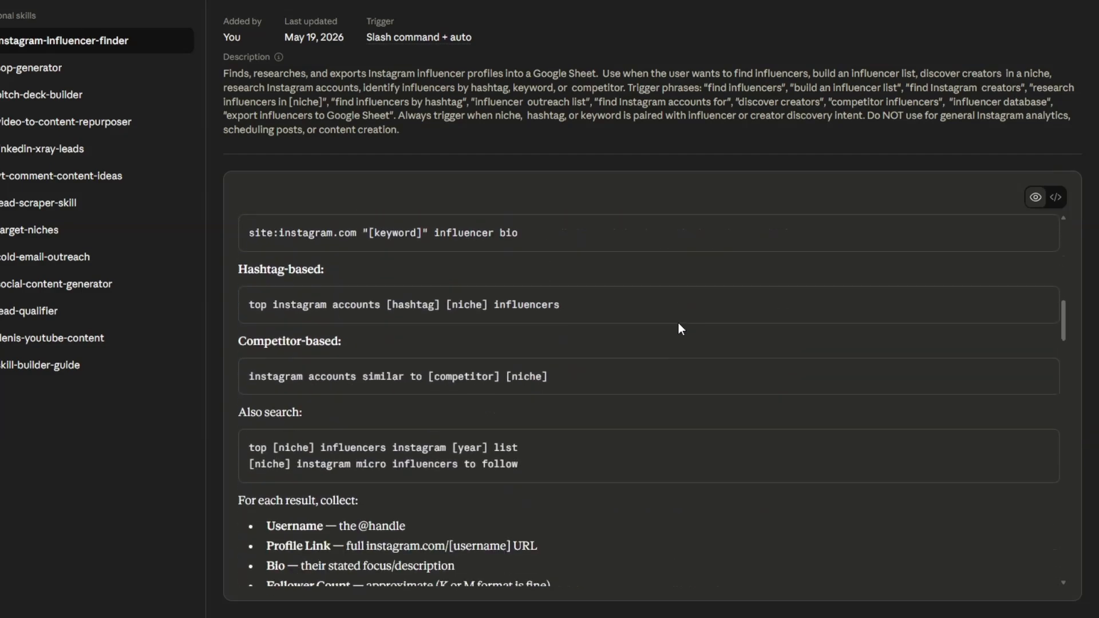
pyautogui.scroll(-3, 678, 326)
pyautogui.scroll(-10, 679, 328)
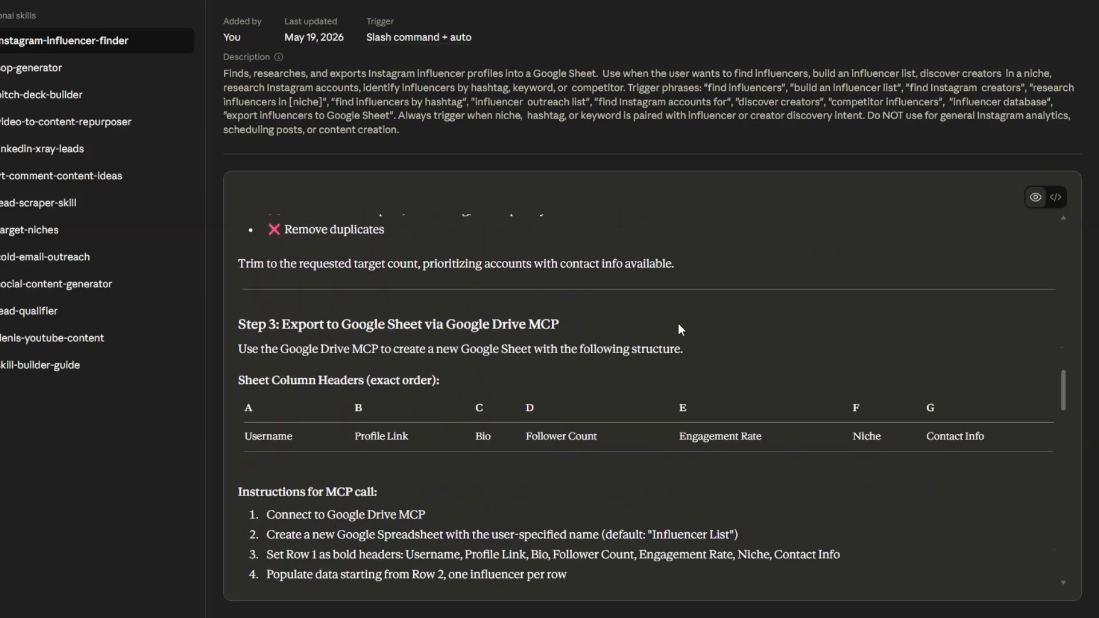
pyautogui.scroll(-8, 678, 324)
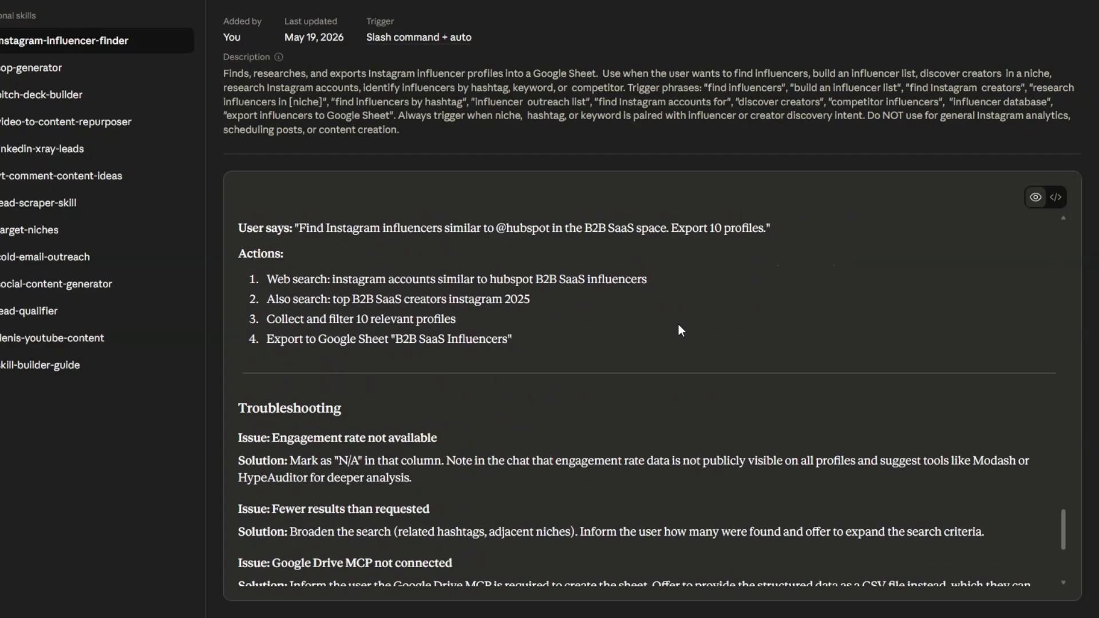
pyautogui.scroll(-6, 678, 324)
pyautogui.scroll(20, 678, 325)
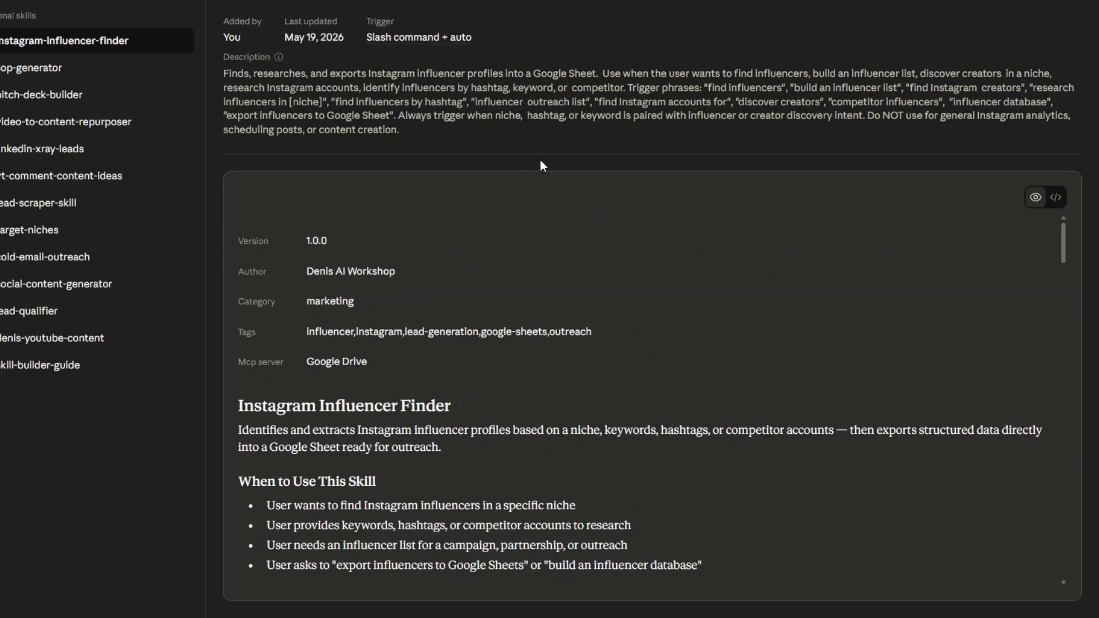
pyautogui.click(1072, 8)
pyautogui.click(1023, 53)
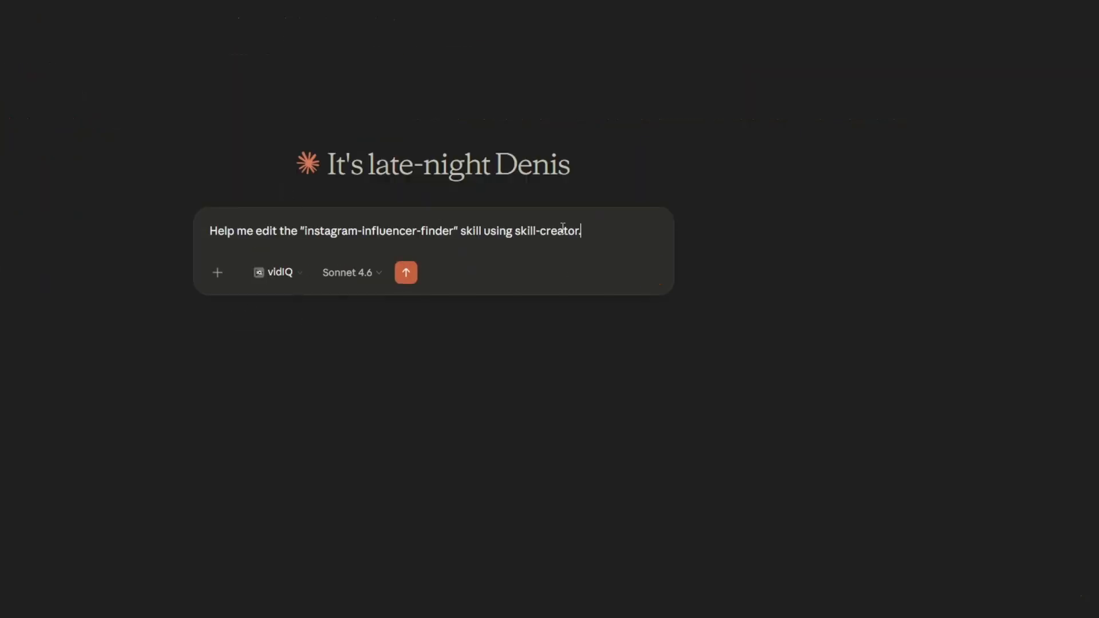
pyautogui.moveTo(605, 229); pyautogui.dragTo(177, 238)
pyautogui.press('BackSpace')
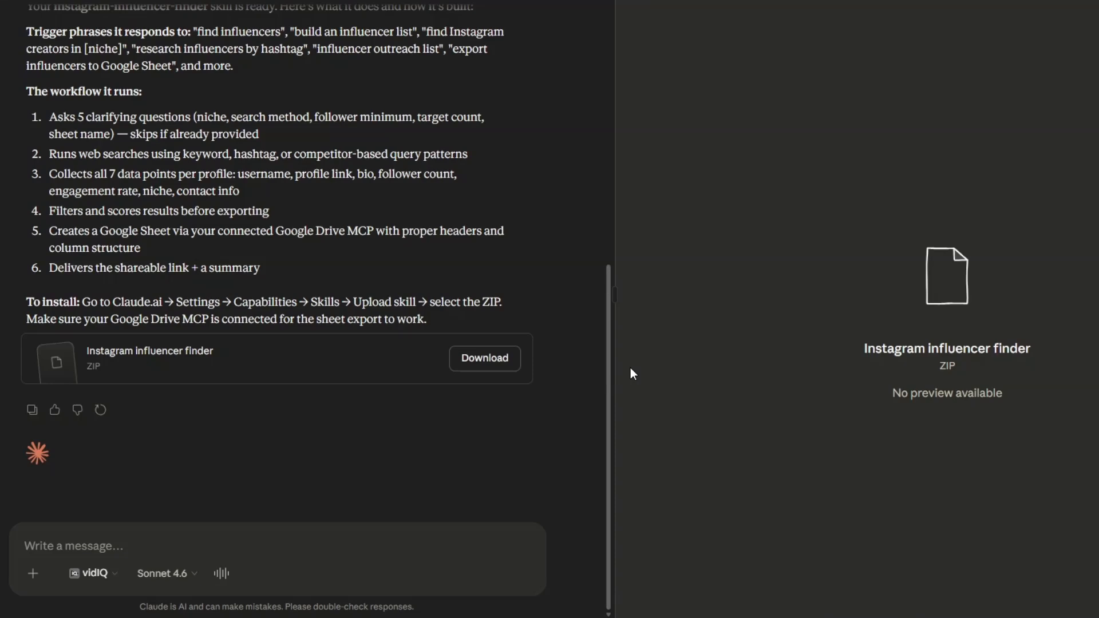
# Step: Use the instagram-influencer-finder skill to request 10 strength-training or bodybuilding coaches with username, profile link, followers, engagement rate and contact info in separate Google Sheet columns
pyautogui.click(344, 543)
pyautogui.write('/')
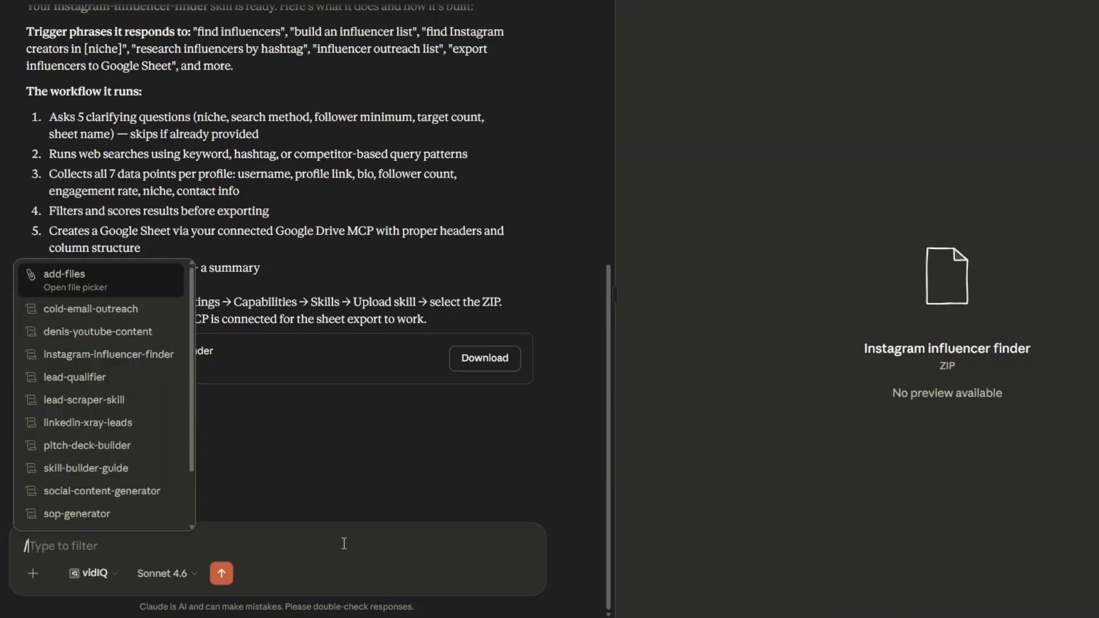
pyautogui.click(105, 354)
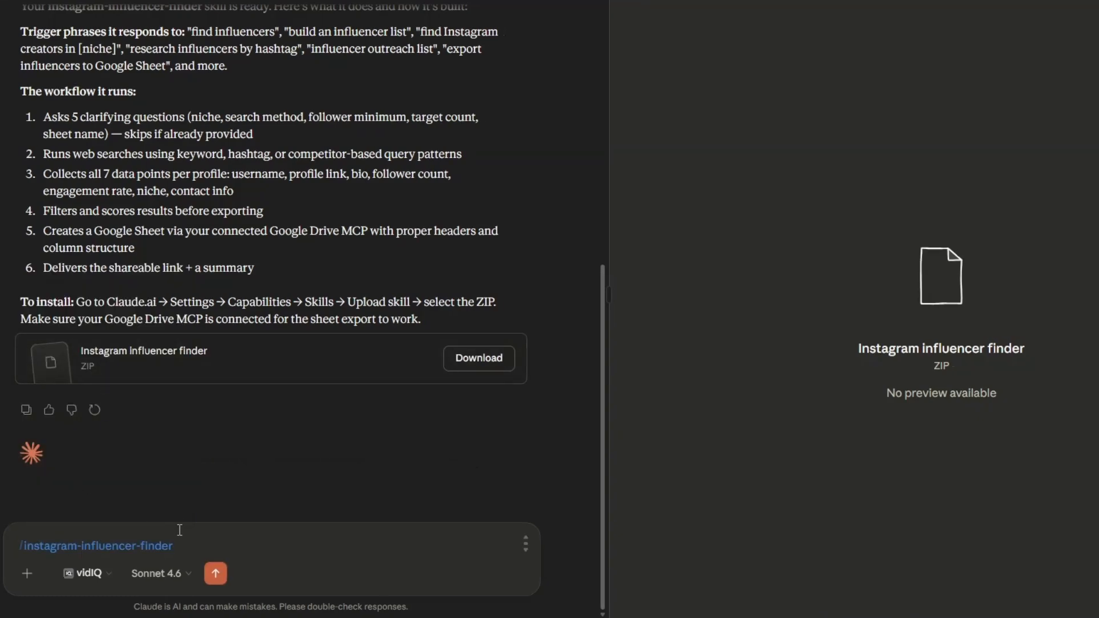
pyautogui.write('Find me 10 Instagram fitness coaches in strength training or bodybuilding and add their username, profile link, followers, engagement rate, and contact info into a structured Google Sheet with each field in its own column.')
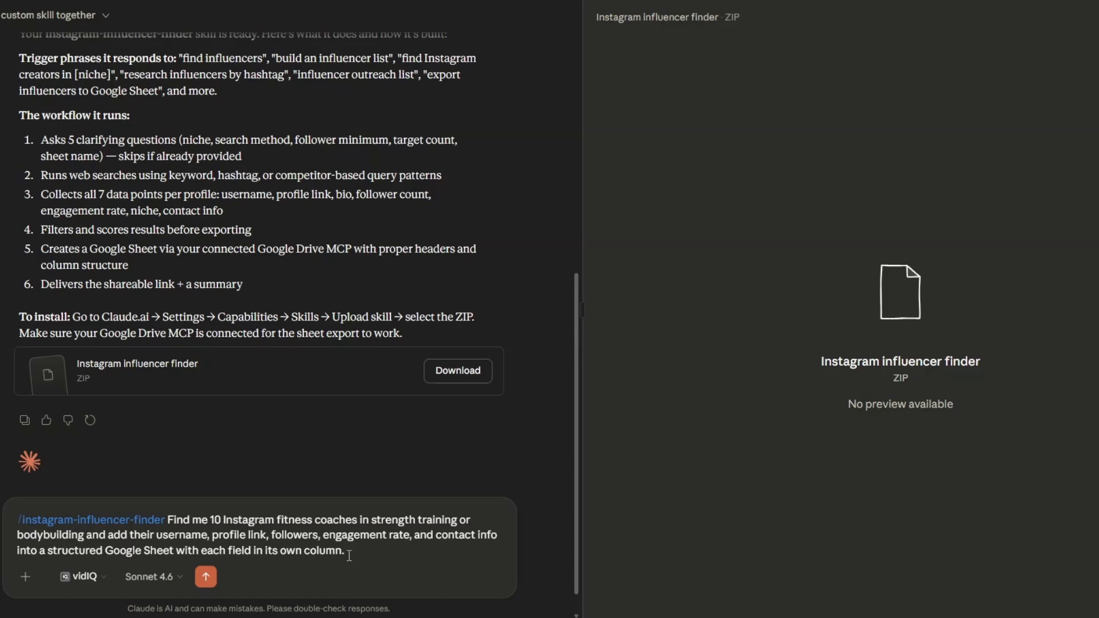
pyautogui.press('Return')
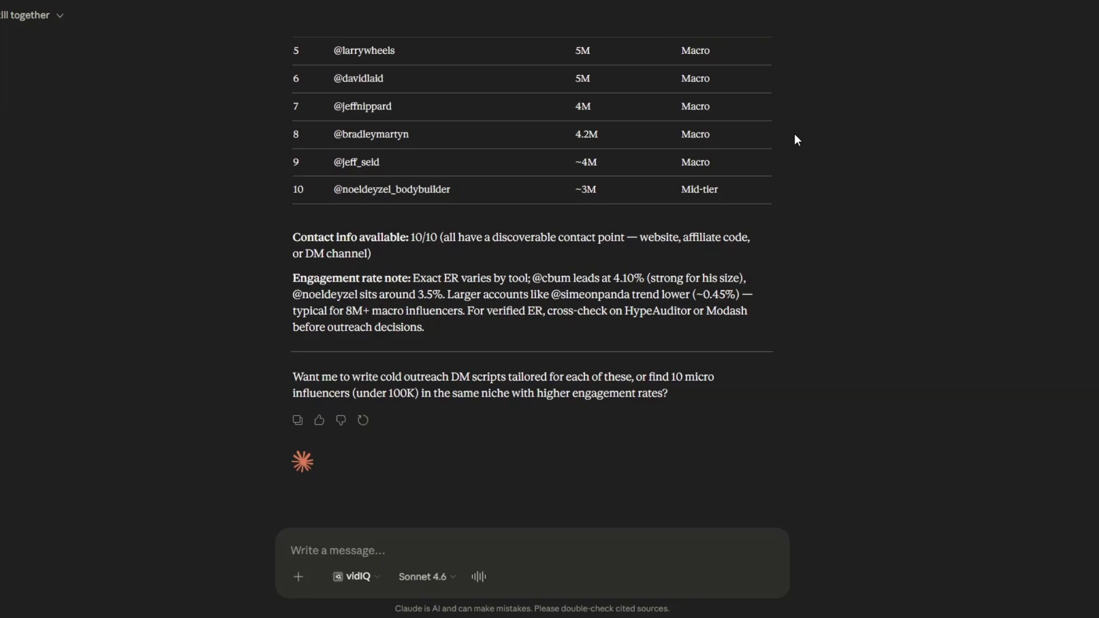
# Step: Review the skill's response, including the confirmed parameters, influencer breakdown table, contact info and engagement rate notes
pyautogui.scroll(15, 794, 135)
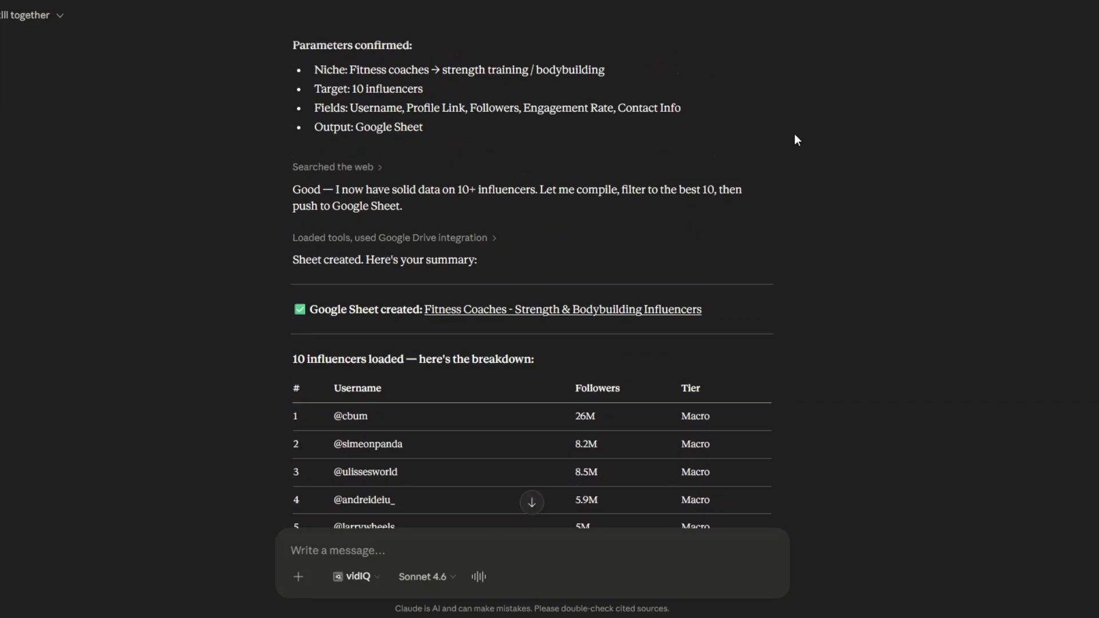
pyautogui.scroll(-15, 795, 138)
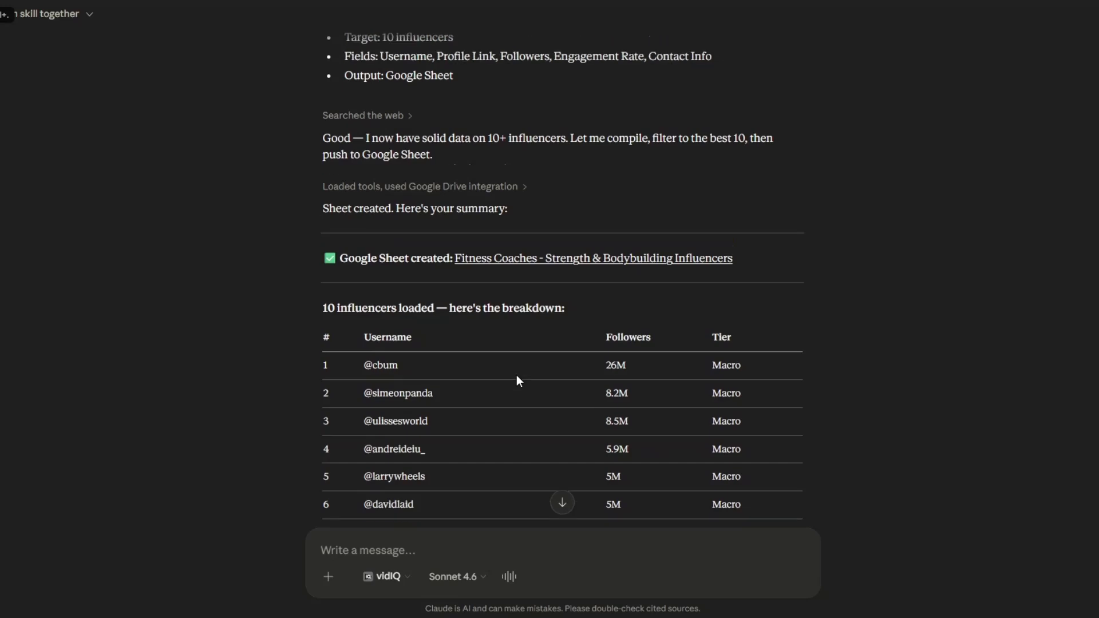
pyautogui.scroll(5, 516, 375)
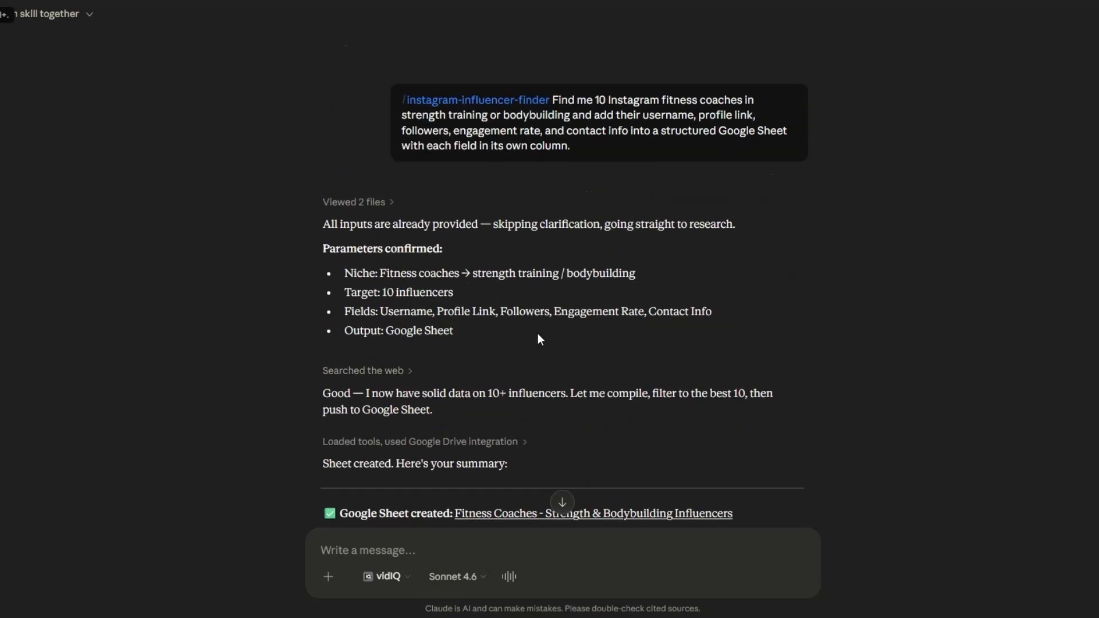
pyautogui.scroll(-4, 538, 334)
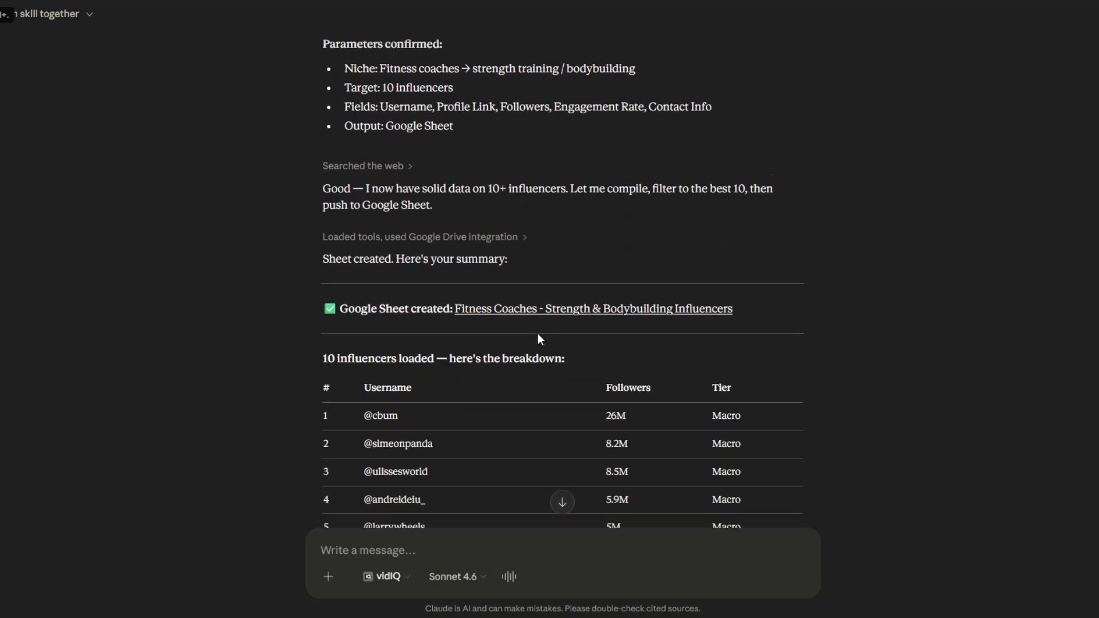
pyautogui.scroll(-4, 537, 335)
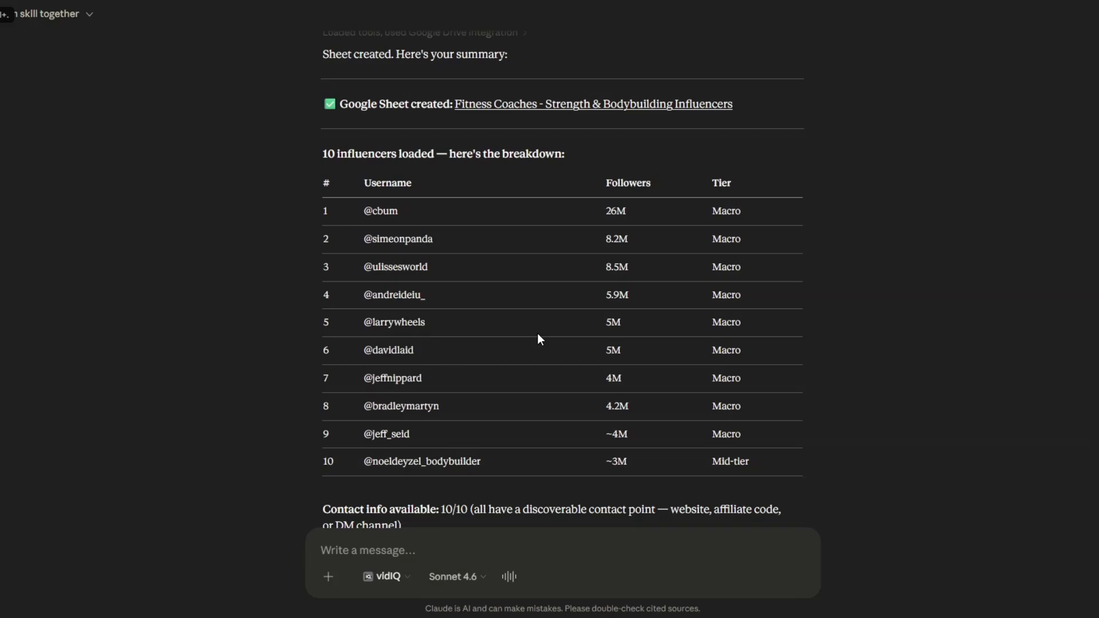
pyautogui.scroll(-5, 538, 333)
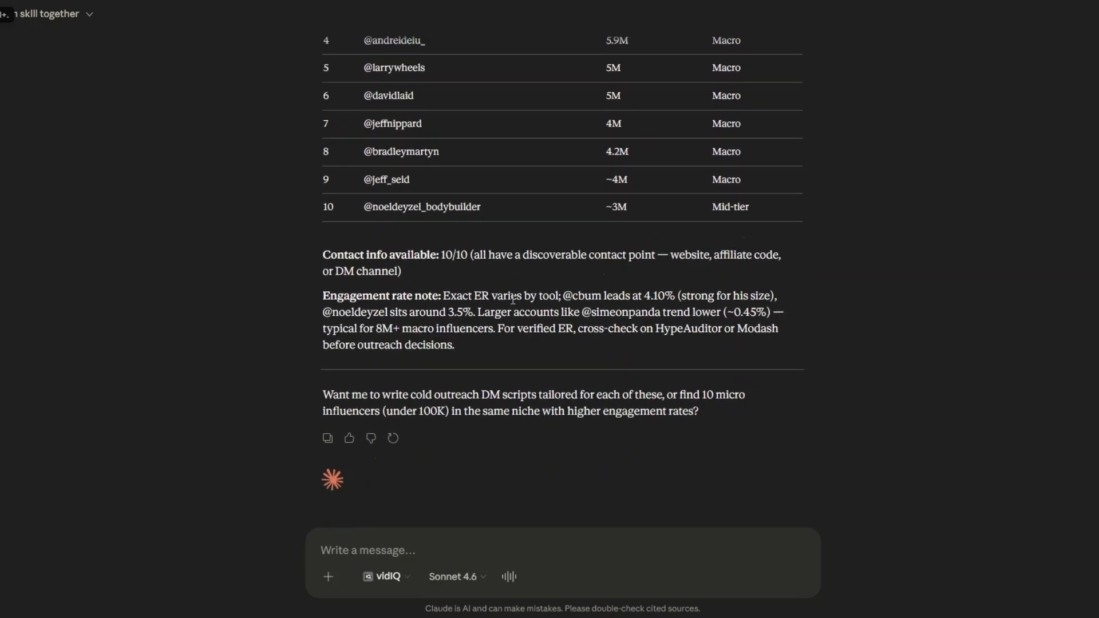
pyautogui.scroll(7, 511, 296)
pyautogui.scroll(1, 510, 294)
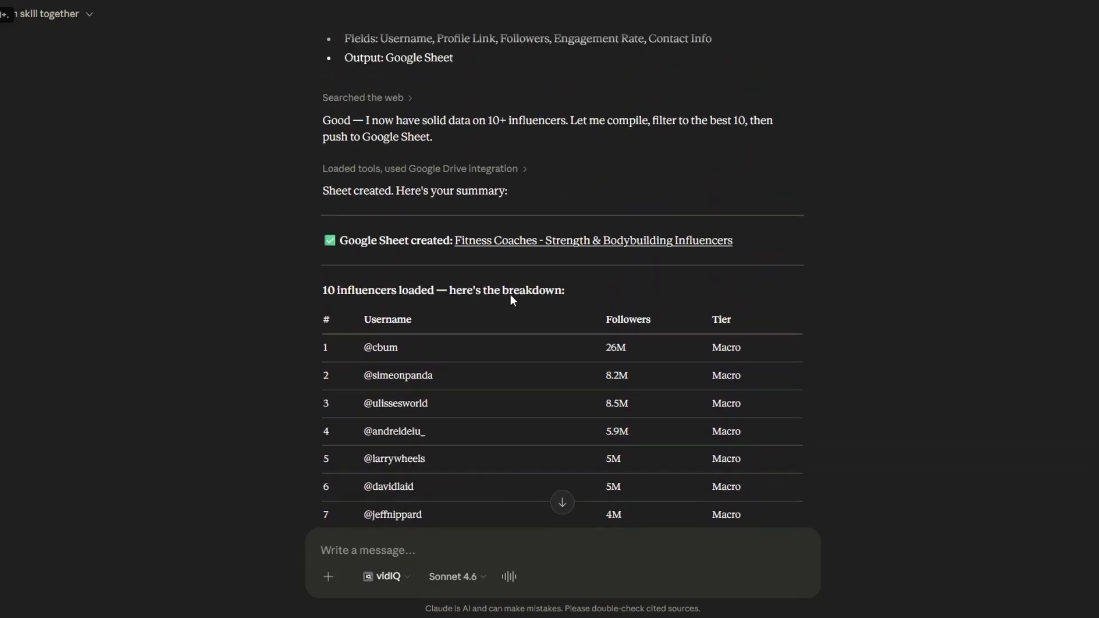
# Step: Open the linked Fitness Coaches - Strength & Bodybuilding Influencers spreadsheet in Google Sheets and examine its data columns
pyautogui.click(520, 246)
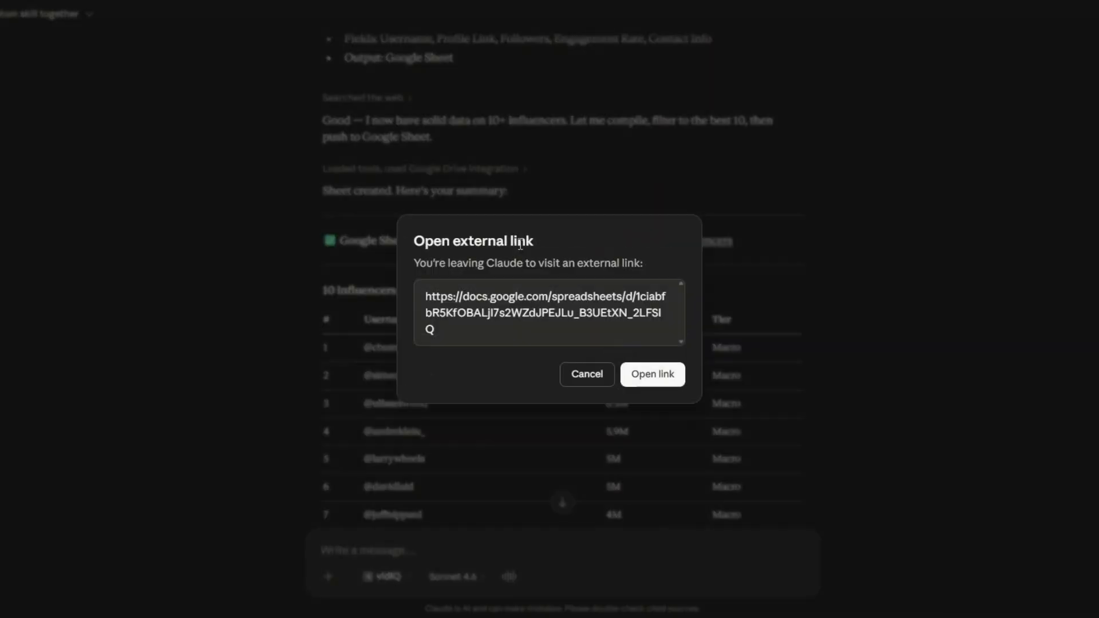
pyautogui.click(656, 382)
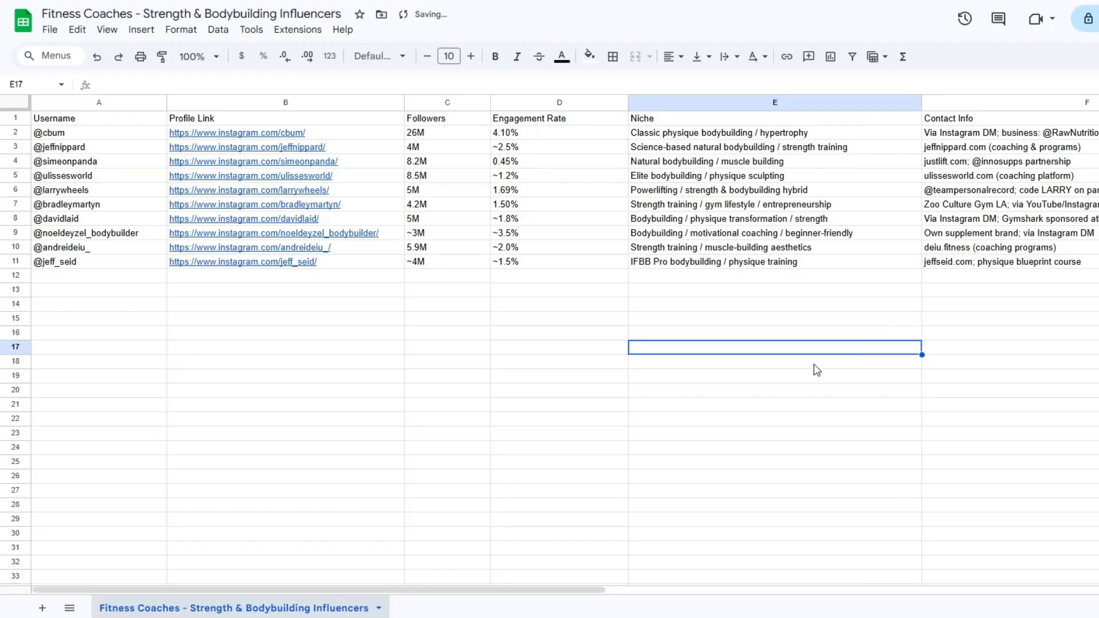
pyautogui.click(96, 311)
pyautogui.click(292, 322)
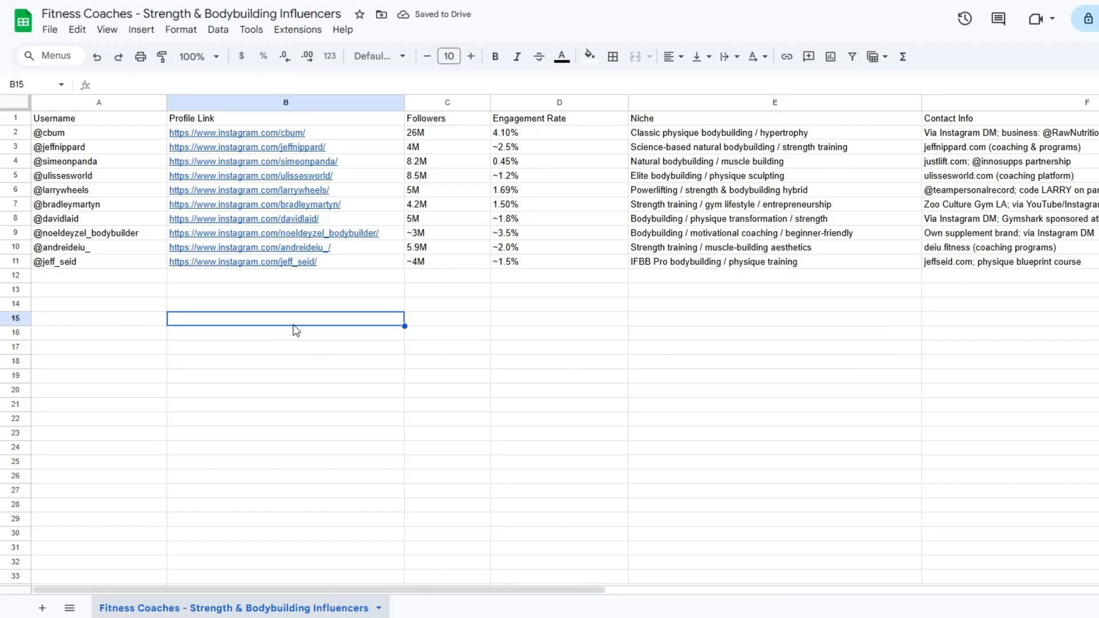
pyautogui.click(502, 324)
pyautogui.click(631, 295)
pyautogui.click(701, 302)
pyautogui.click(800, 280)
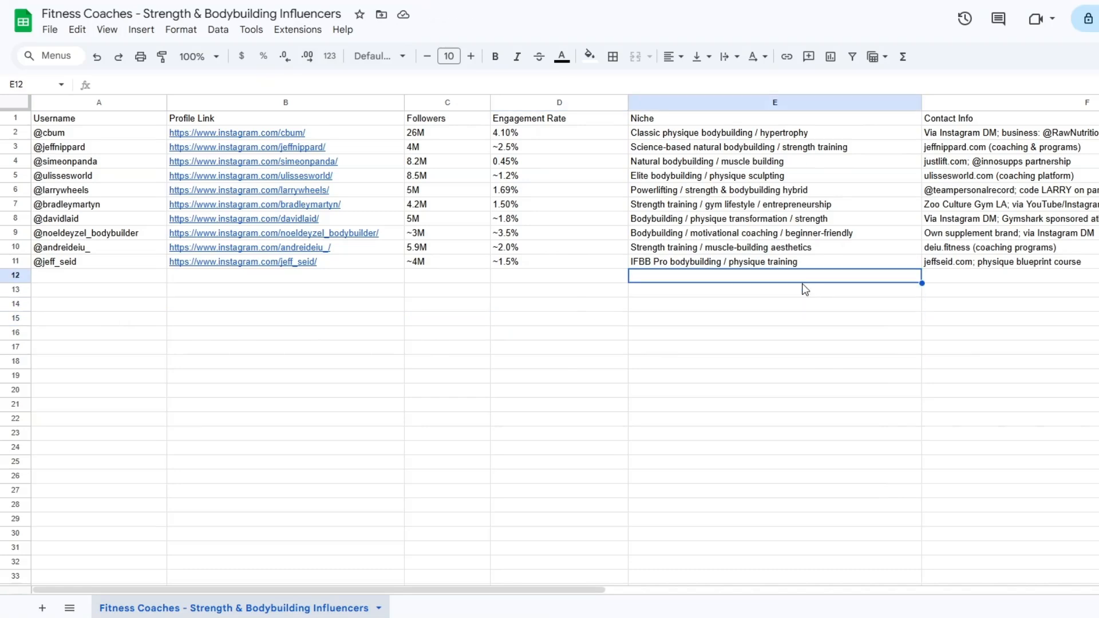
# Step: Examine the Contact Info, Followers and Niche columns for the fitness coaches in the spreadsheet
pyautogui.click(1002, 318)
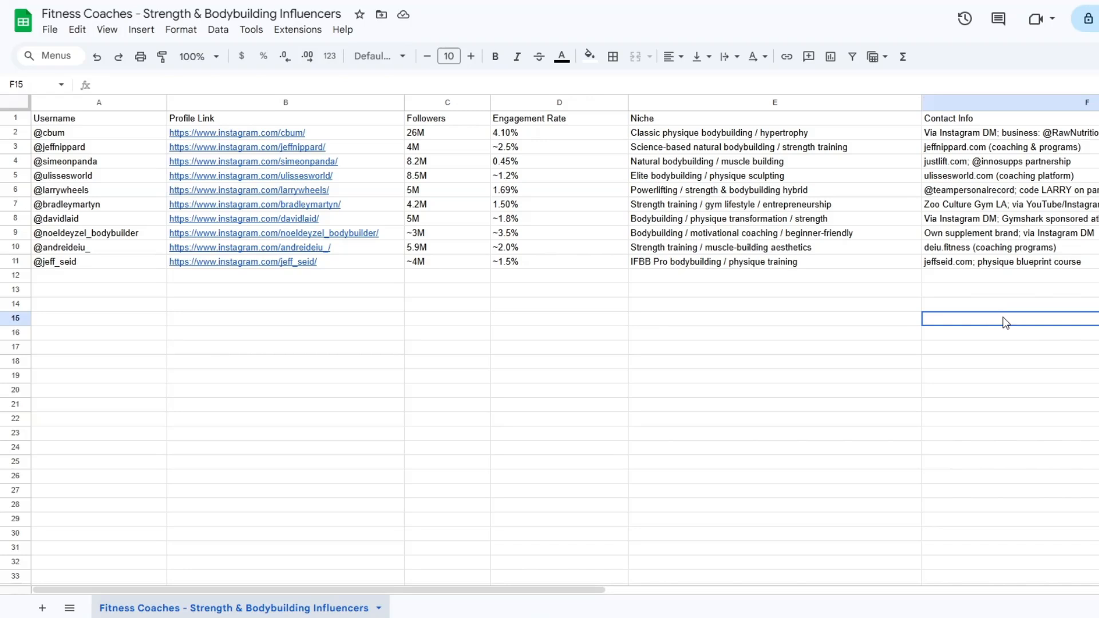
pyautogui.click(430, 319)
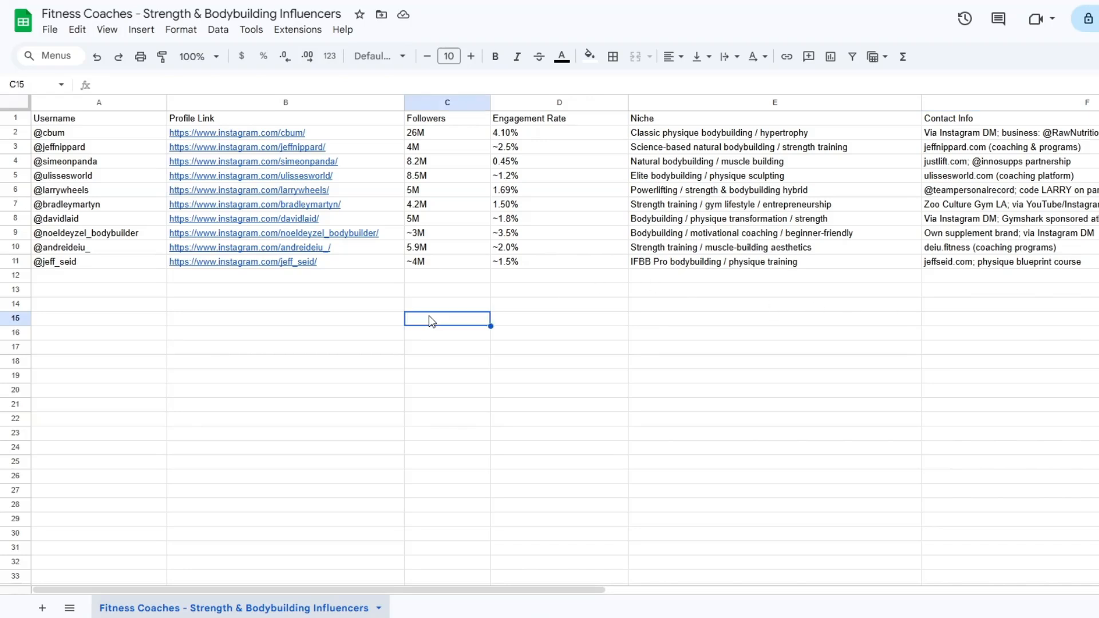
pyautogui.click(429, 133)
pyautogui.click(429, 205)
pyautogui.click(430, 234)
pyautogui.click(430, 263)
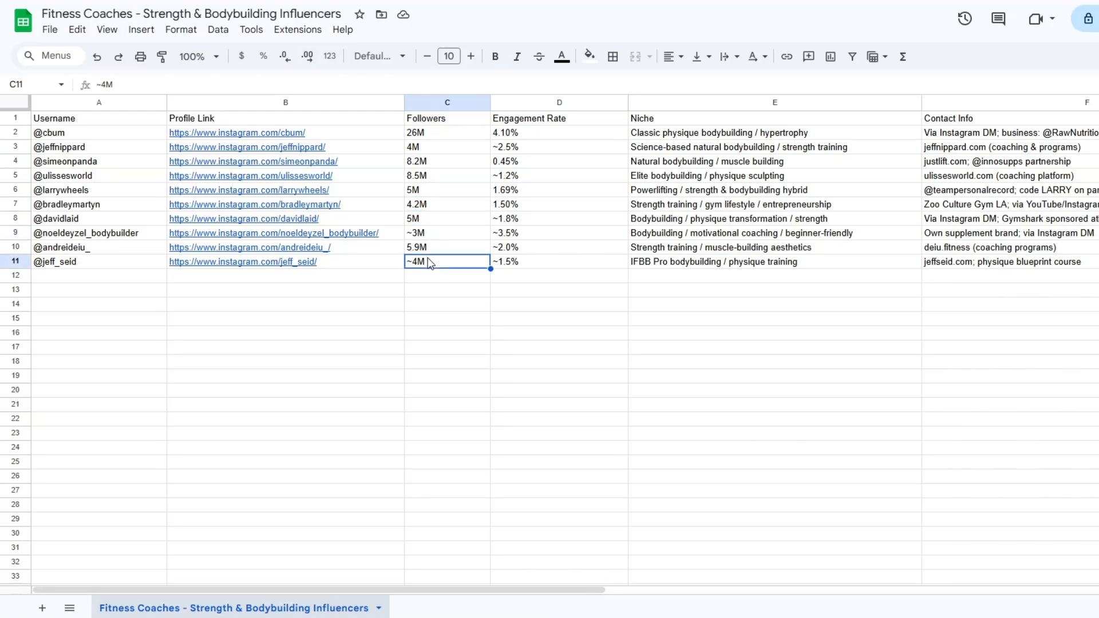
pyautogui.click(694, 248)
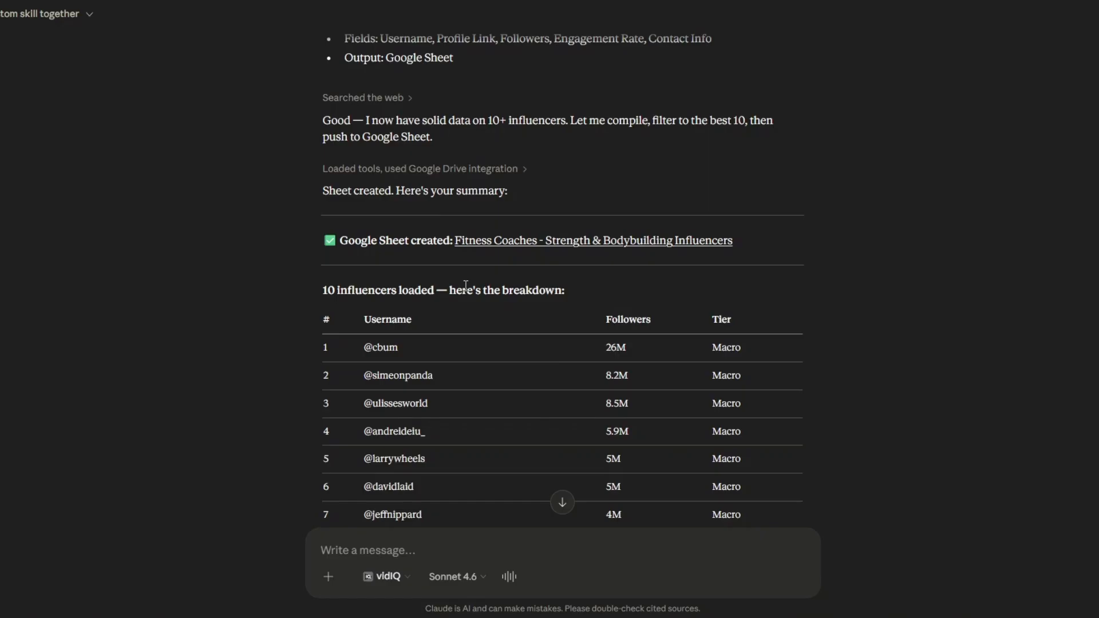
# Step: In Claude, run instagram-influencer-finder for 20 beauty influencers (skincare, makeup, cosmetics), exporting username, profile link, followers, engagement rate and contact info to separate Google Sheet columns
pyautogui.scroll(-8, 515, 400)
pyautogui.scroll(15, 464, 291)
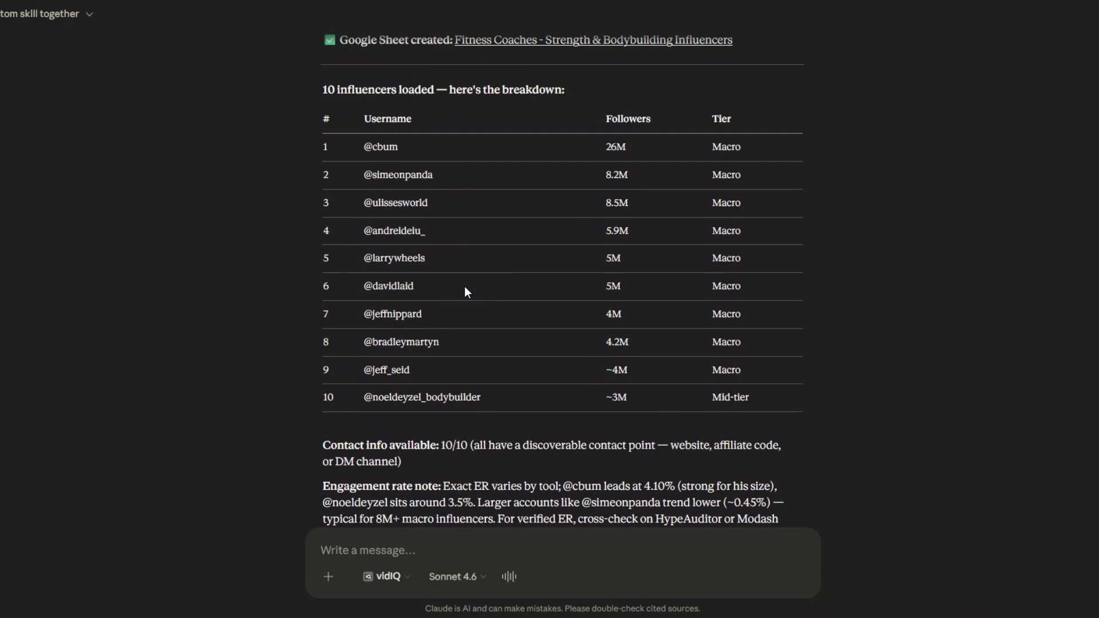
pyautogui.moveTo(526, 176)
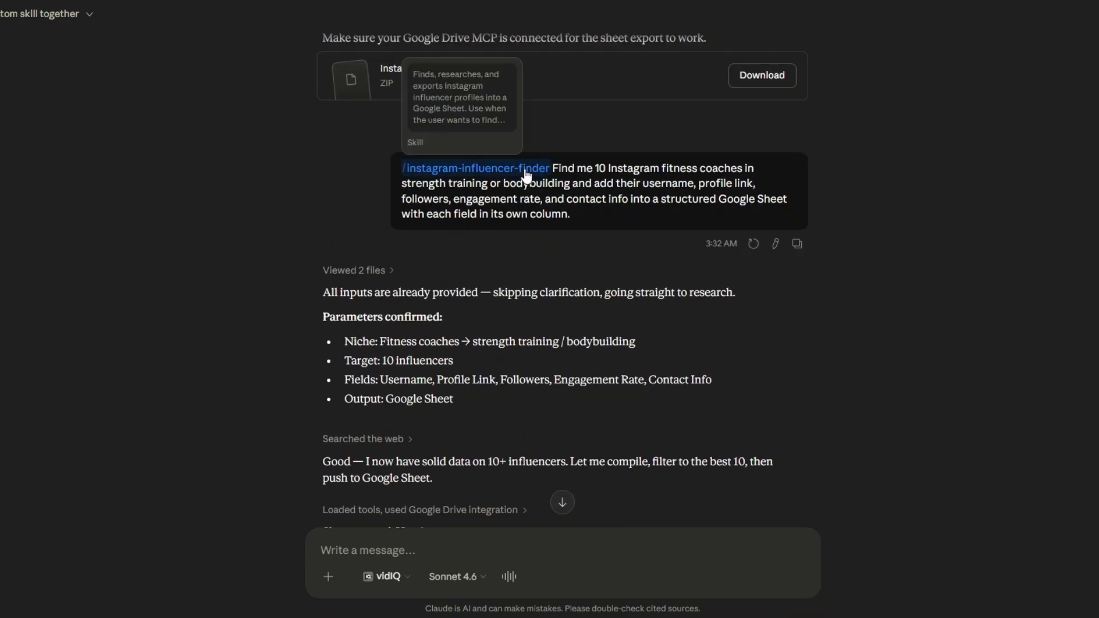
pyautogui.scroll(-15, 513, 197)
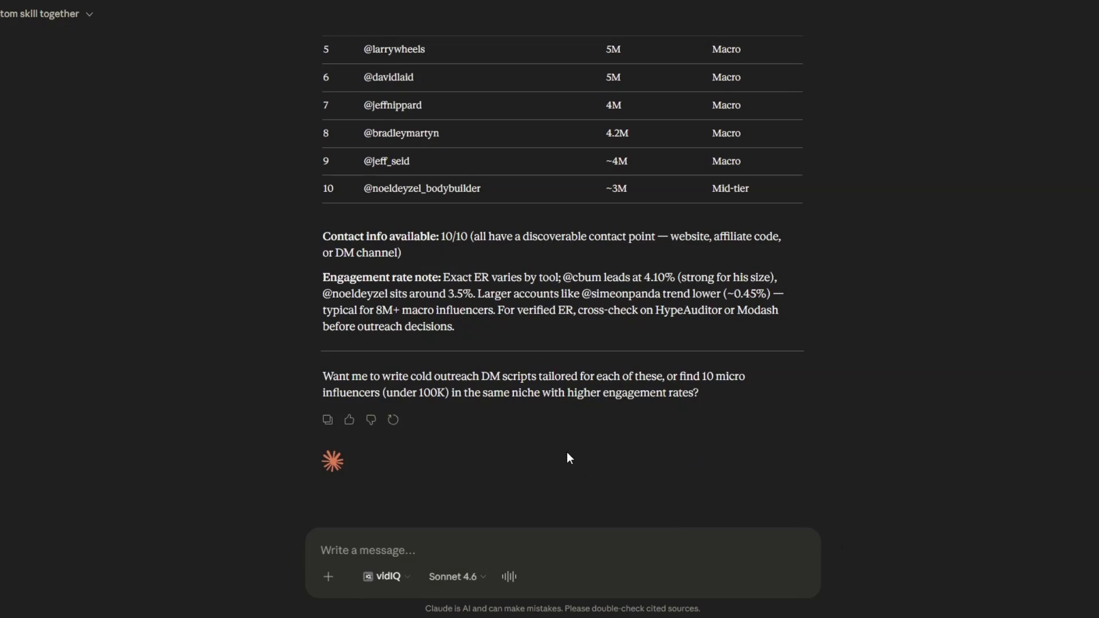
pyautogui.click(437, 548)
pyautogui.write('/')
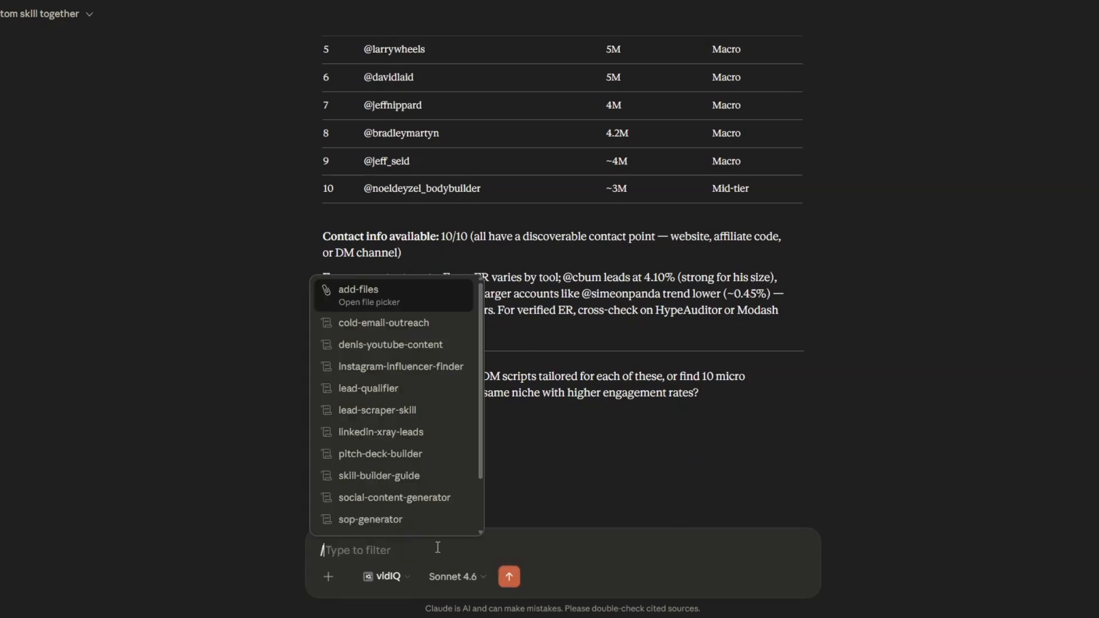
pyautogui.click(430, 364)
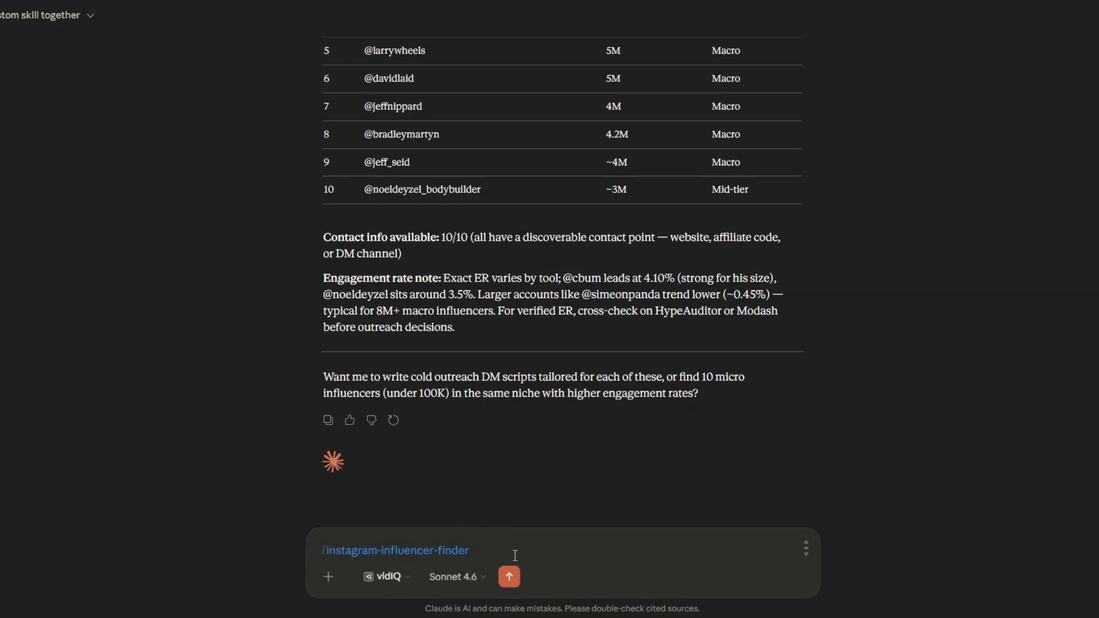
pyautogui.write('Find me 20 Instagram beauty influencers (skincare, makeup, and cosmetics) and add their username, profile link, followers, engagement rate, and contact info into a structured Google Sheet with each field in its own column.')
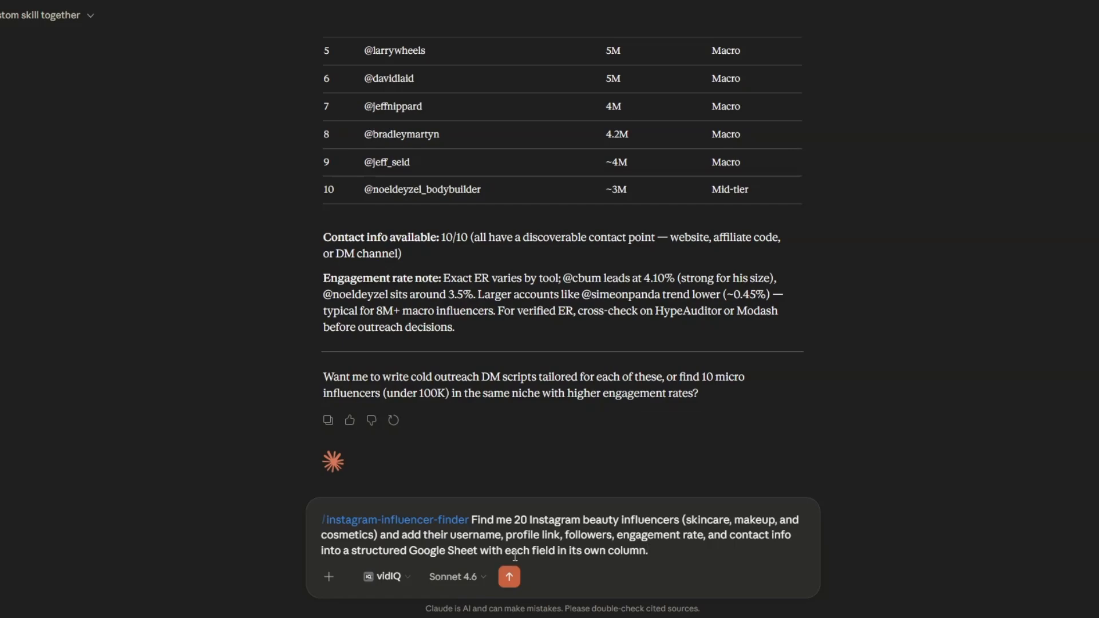
pyautogui.press('Return')
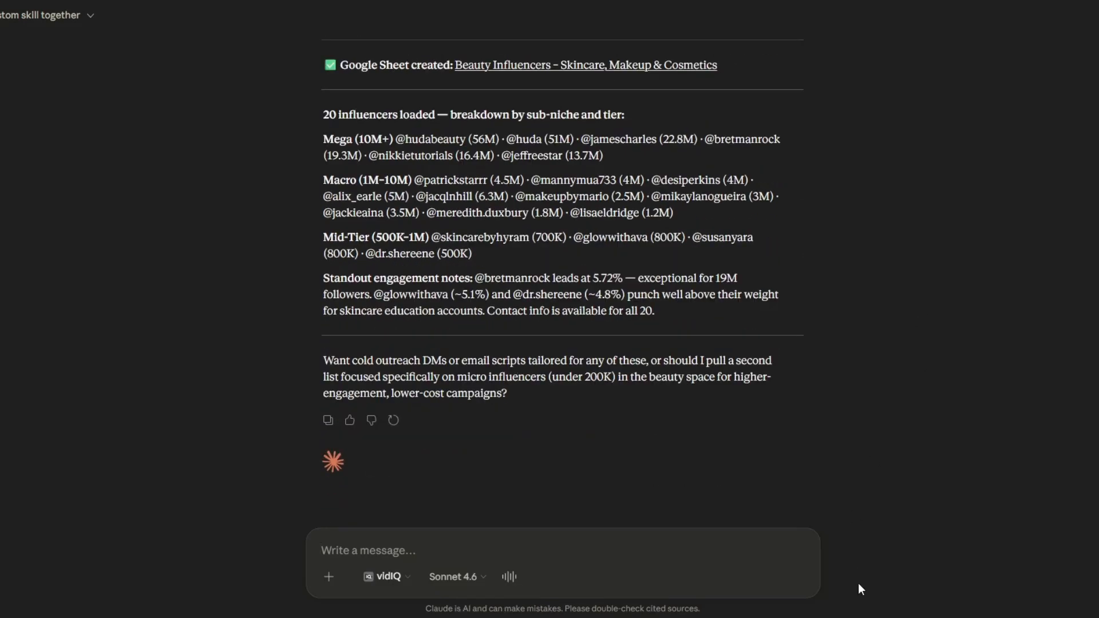
# Step: Review the beauty influencer response, including the Mega, Macro and Mid-Tier breakdown and the standout engagement notes
pyautogui.scroll(5, 607, 354)
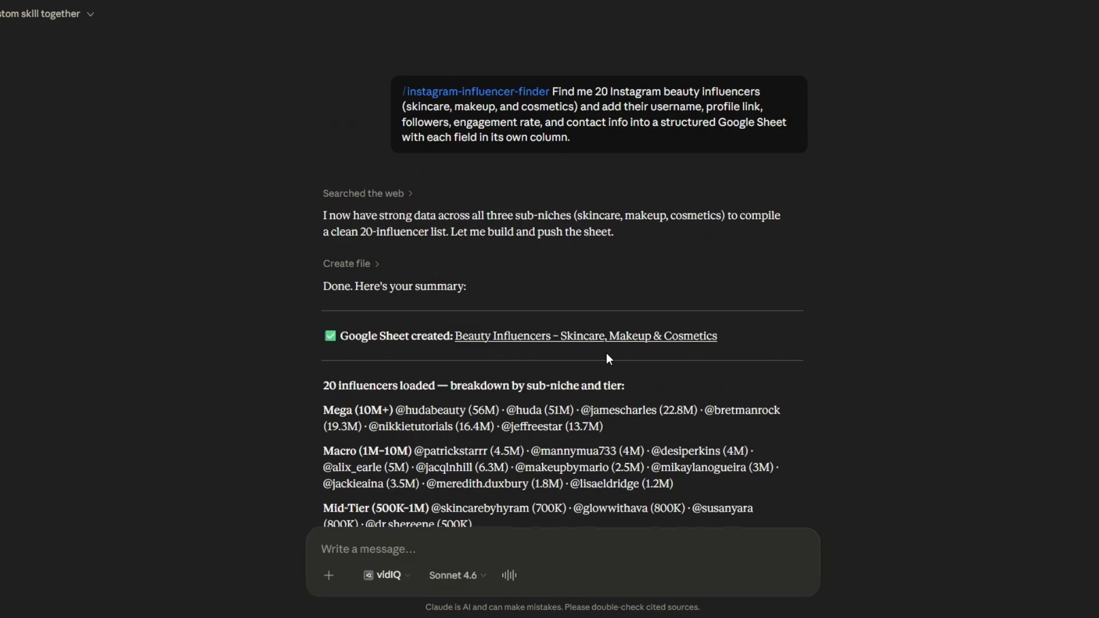
pyautogui.scroll(-4, 606, 353)
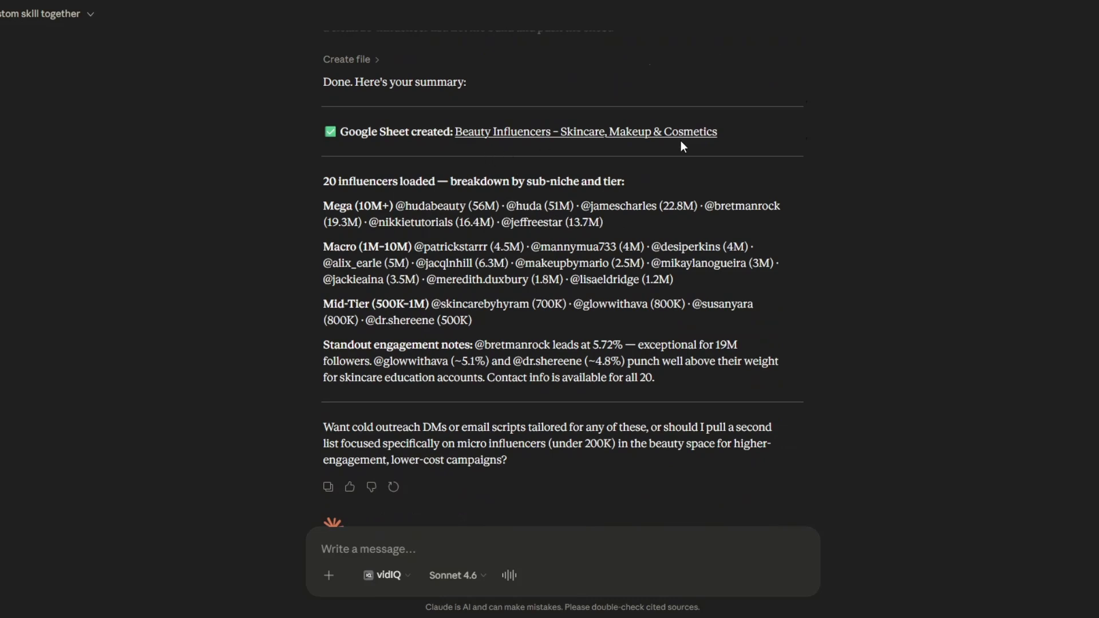
pyautogui.scroll(-1, 405, 157)
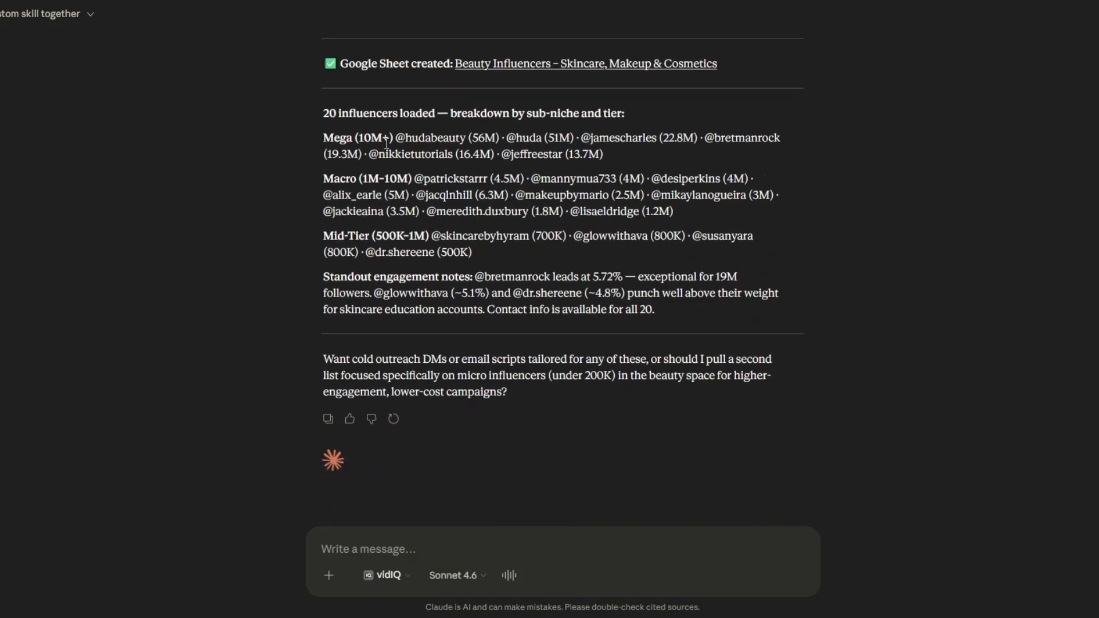
pyautogui.moveTo(319, 135); pyautogui.dragTo(613, 153)
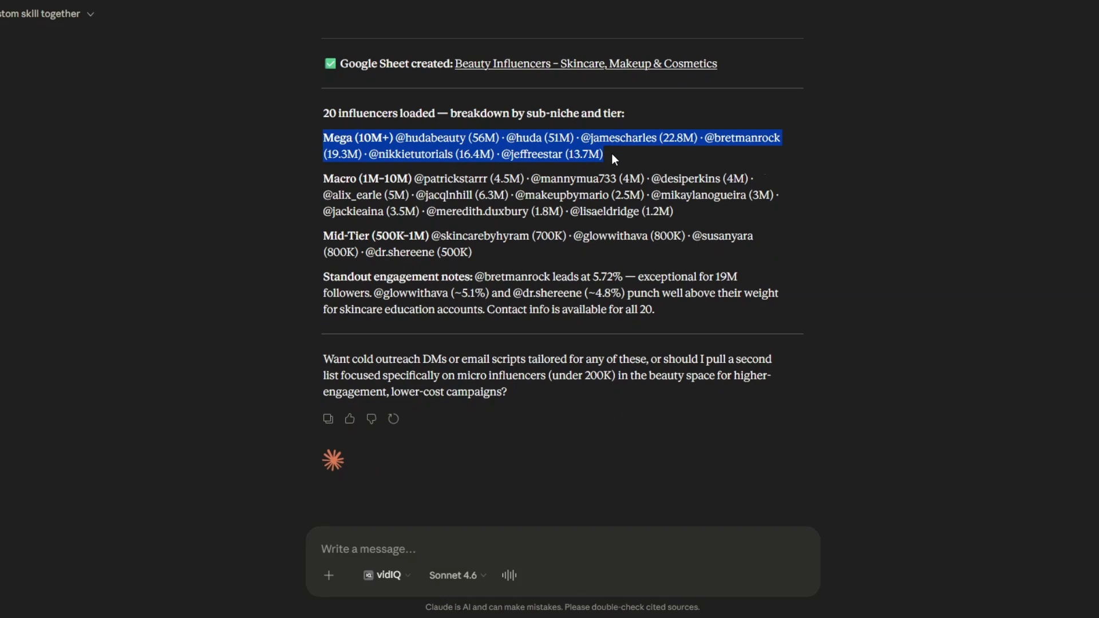
pyautogui.click(613, 154)
pyautogui.moveTo(348, 138); pyautogui.dragTo(617, 157)
pyautogui.click(323, 179)
pyautogui.moveTo(322, 178); pyautogui.dragTo(674, 213)
pyautogui.moveTo(314, 233); pyautogui.dragTo(555, 255)
pyautogui.click(526, 230)
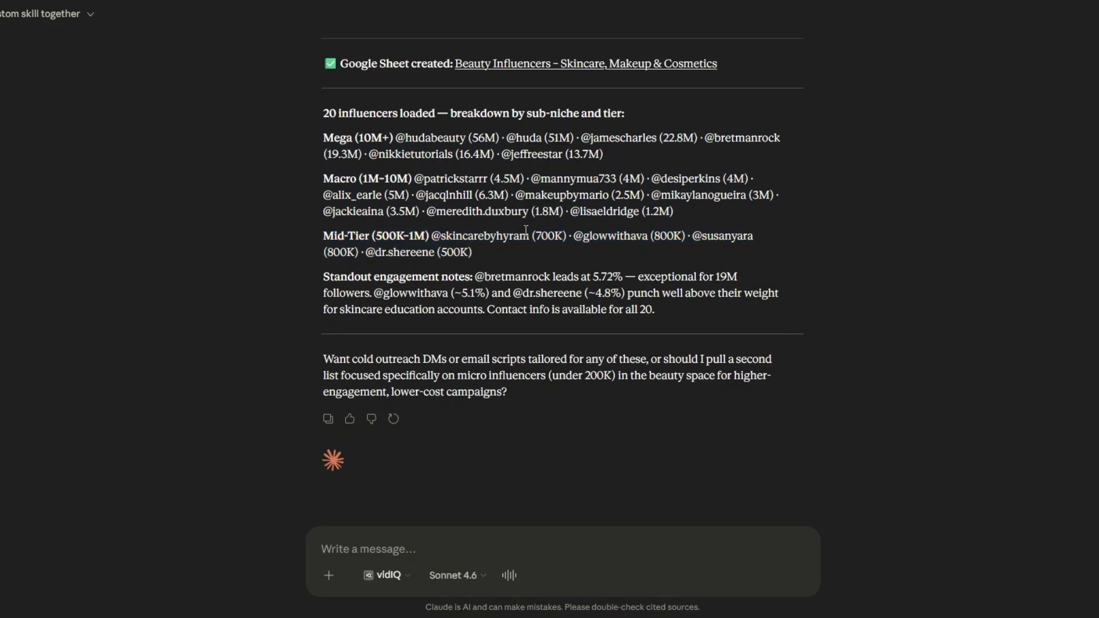
pyautogui.scroll(4, 525, 231)
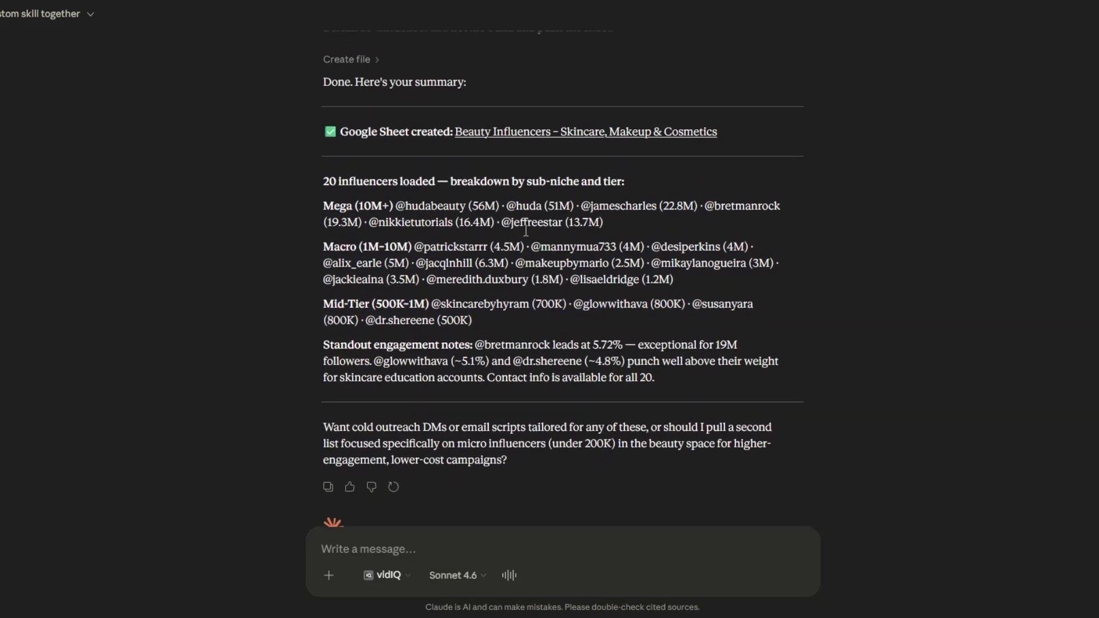
pyautogui.scroll(-1, 526, 235)
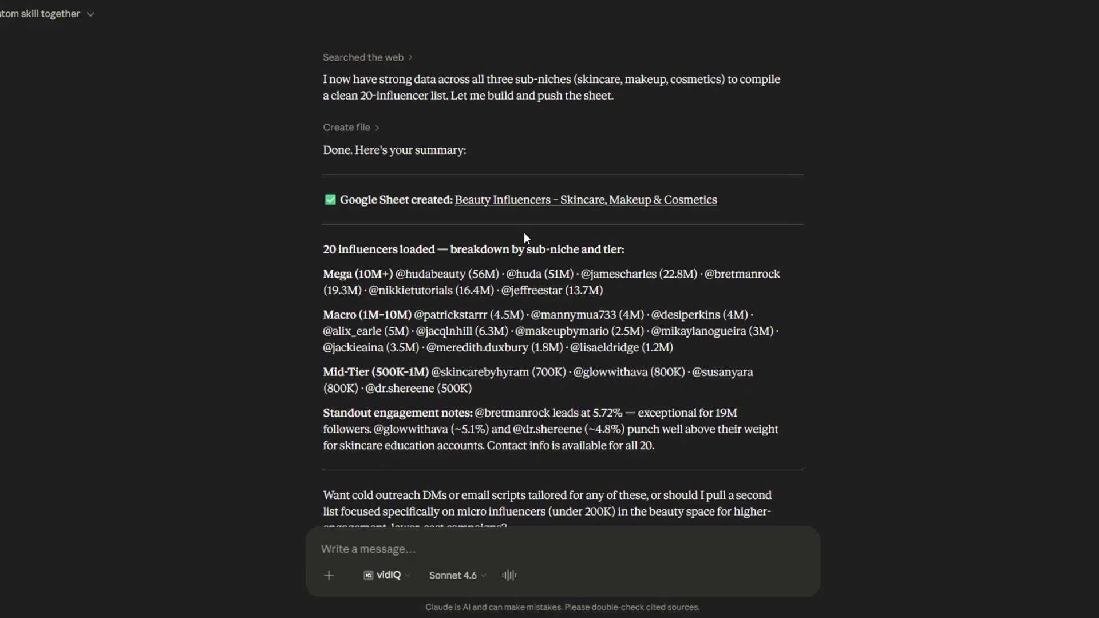
# Step: Open the linked Beauty Influencers – Skincare, Makeup & Cosmetics spreadsheet in Google Sheets
pyautogui.click(515, 201)
pyautogui.click(642, 375)
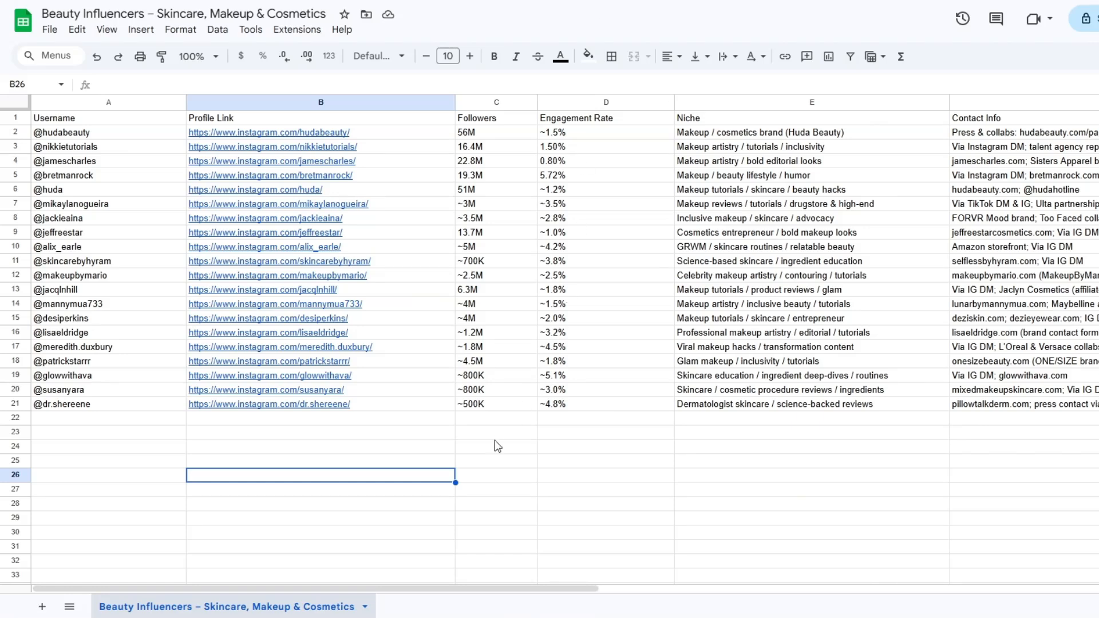
pyautogui.click(497, 439)
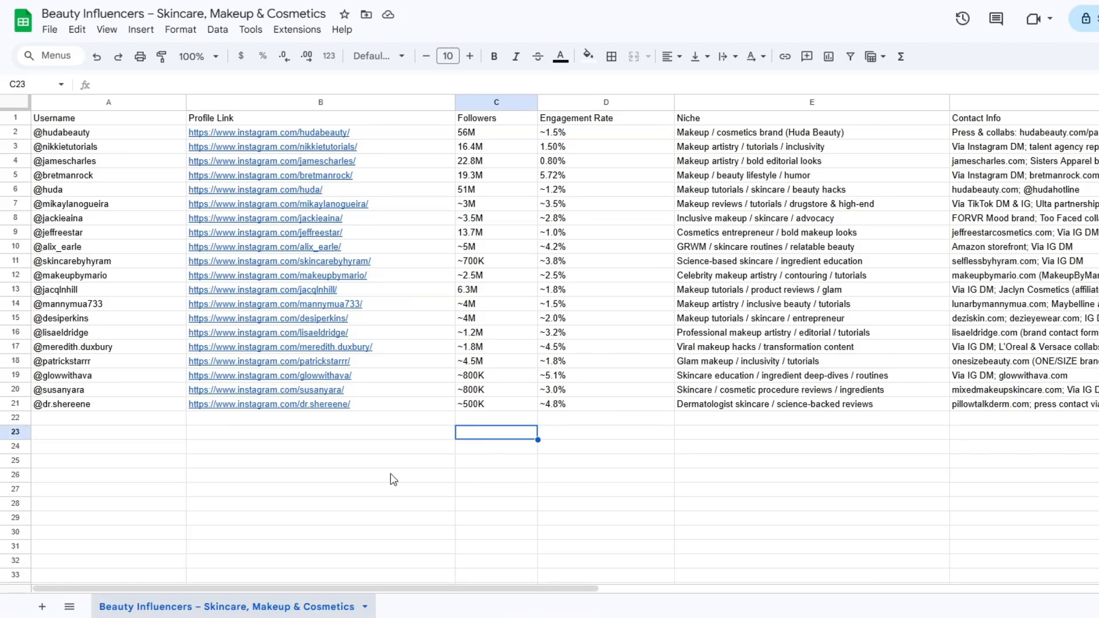
# Step: Examine the beauty spreadsheet's username, profile link, followers, engagement rate, niche and contact info columns along row 15, and preview a profile link
pyautogui.click(124, 302)
pyautogui.click(369, 316)
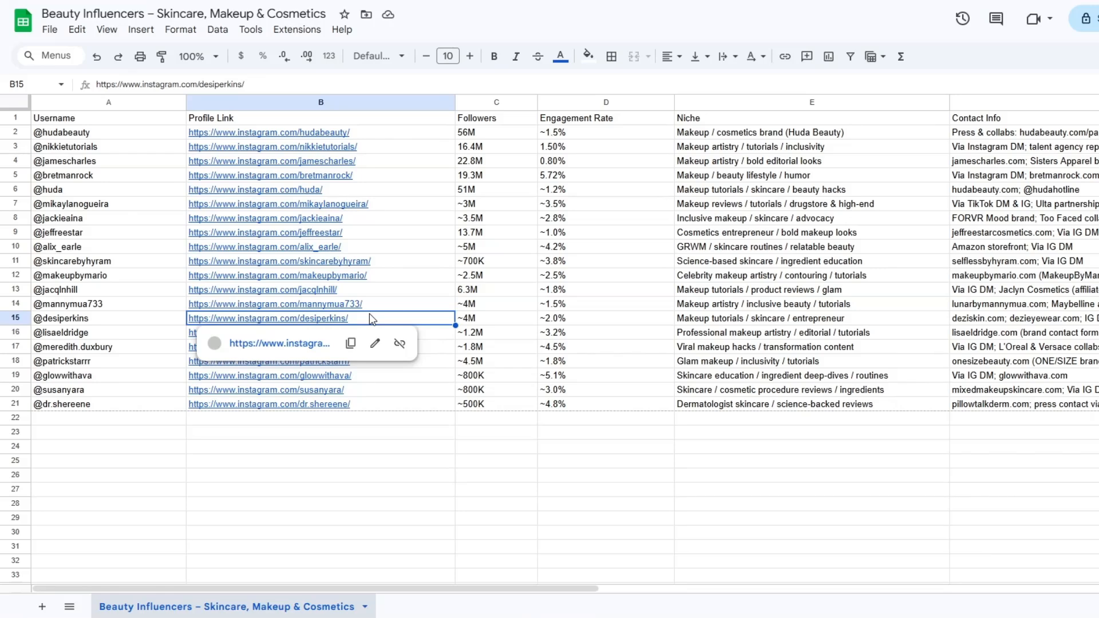
pyautogui.click(480, 316)
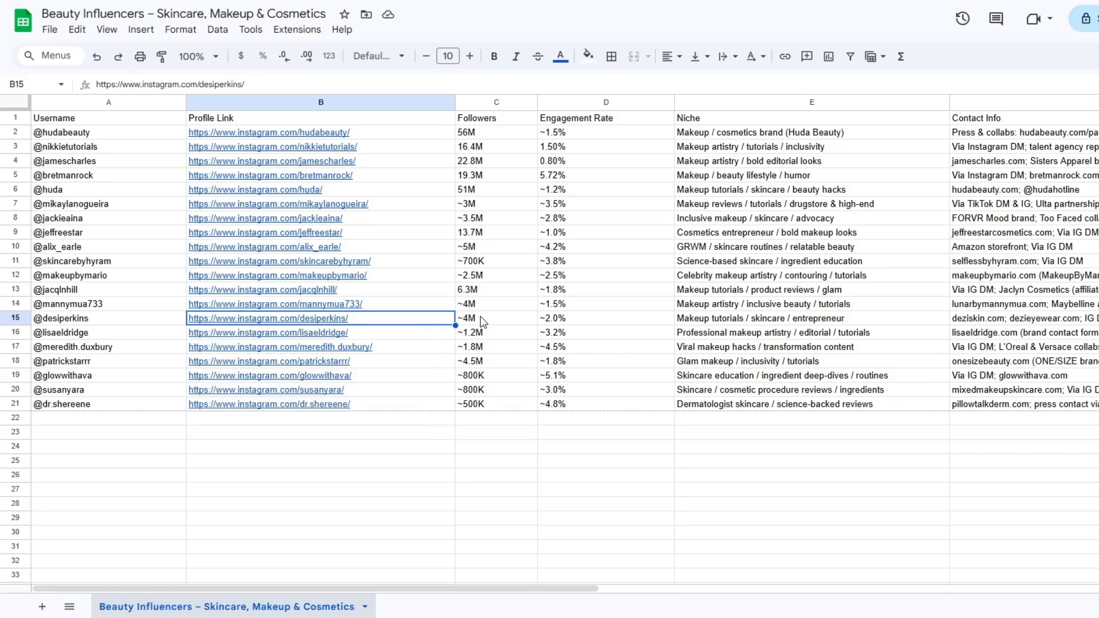
pyautogui.click(558, 322)
pyautogui.click(744, 325)
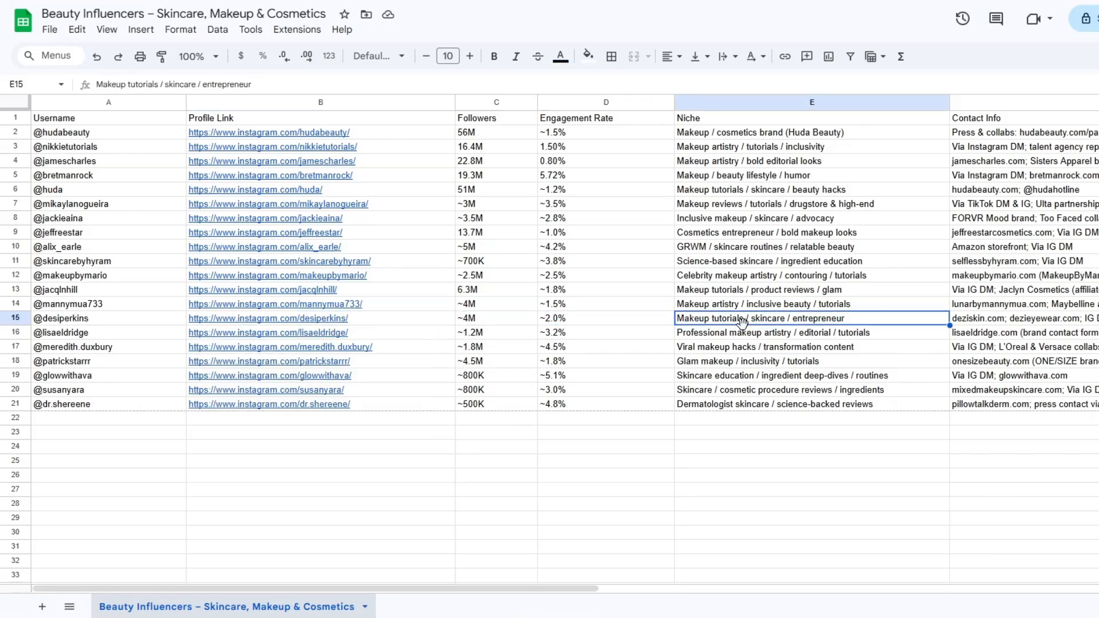
pyautogui.click(1030, 320)
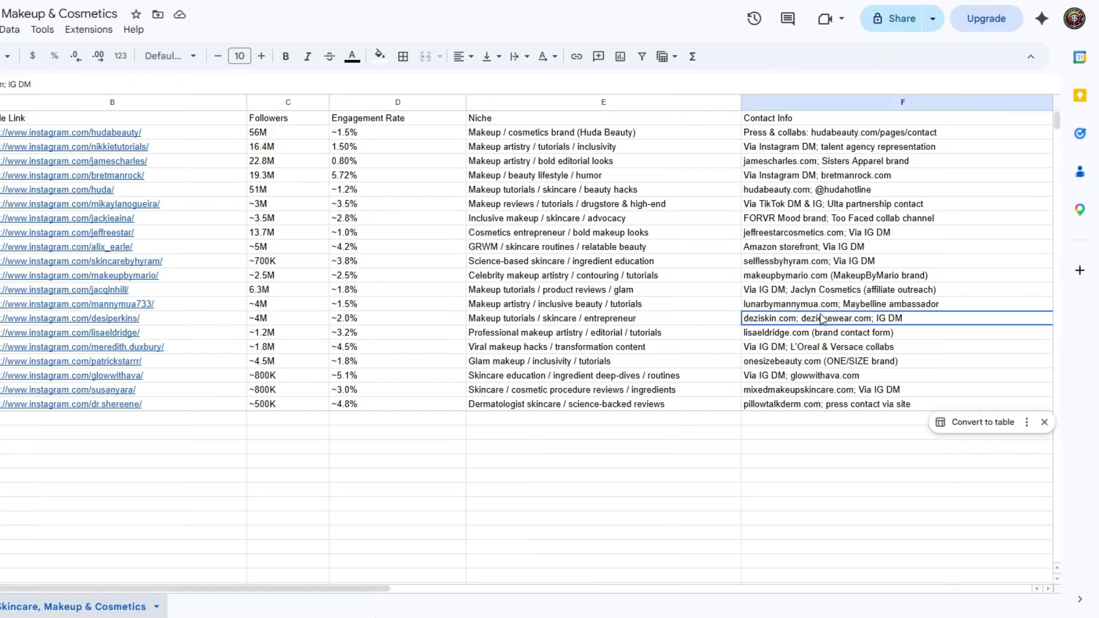
pyautogui.click(358, 322)
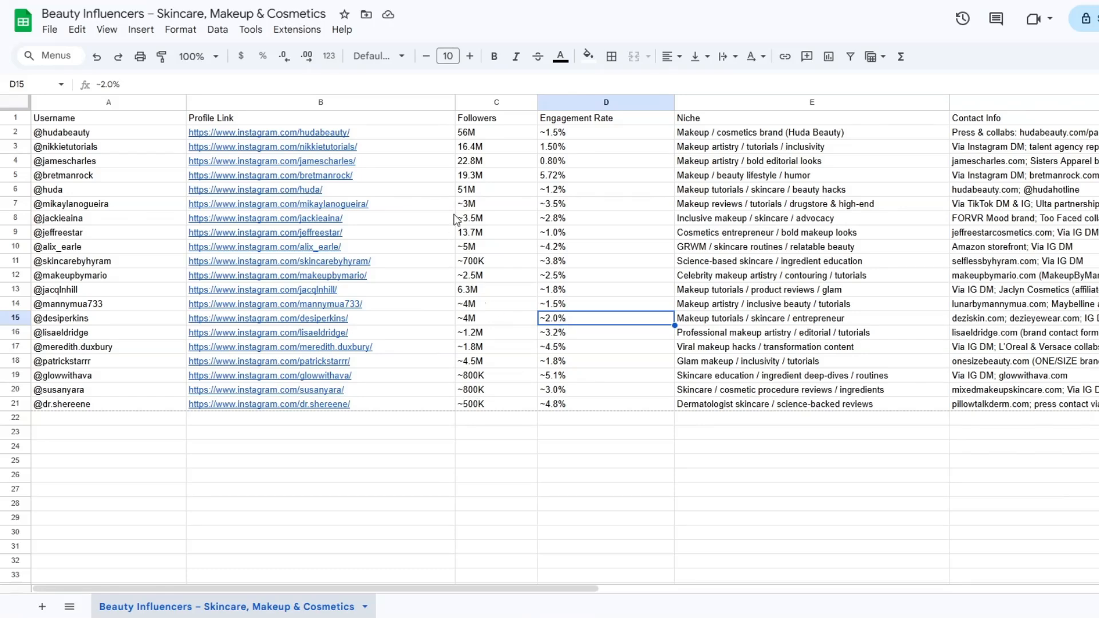
pyautogui.moveTo(456, 219)
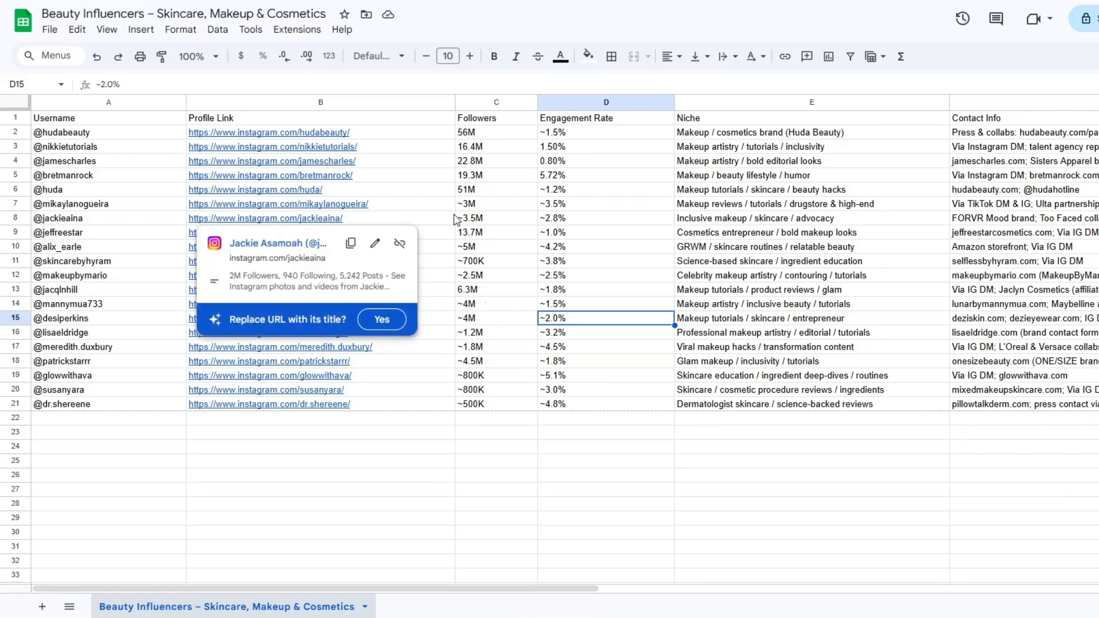
pyautogui.click(511, 235)
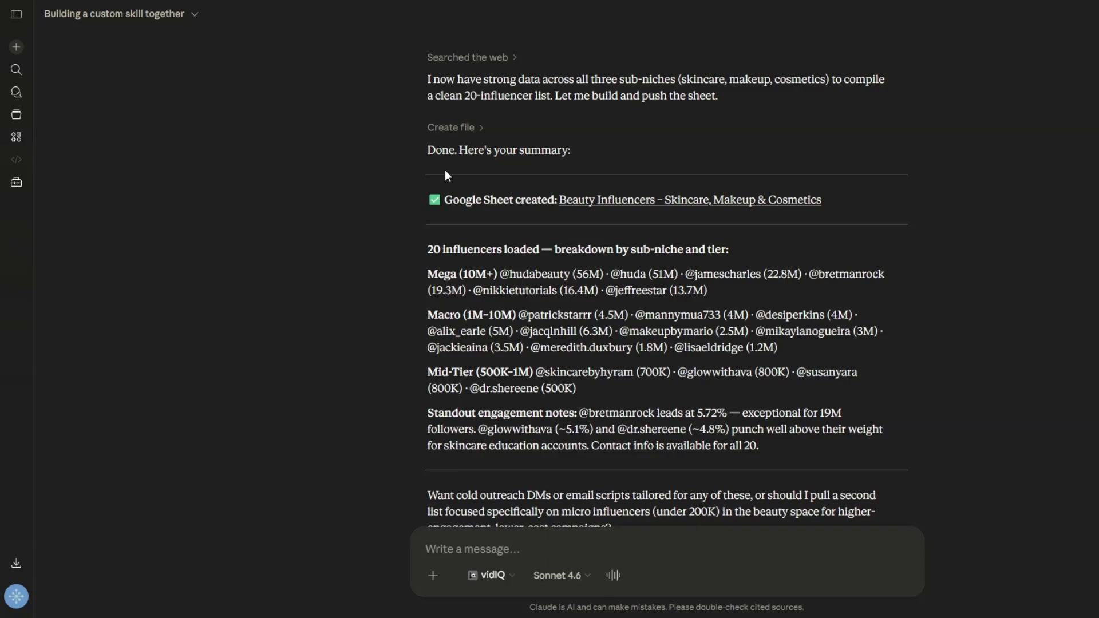
# Step: In Claude, run instagram-influencer-finder for 20 travel influencers, exporting username, profile link, followers, engagement rate and contact info to separate Google Sheet columns
pyautogui.scroll(-3, 445, 170)
pyautogui.scroll(7, 446, 169)
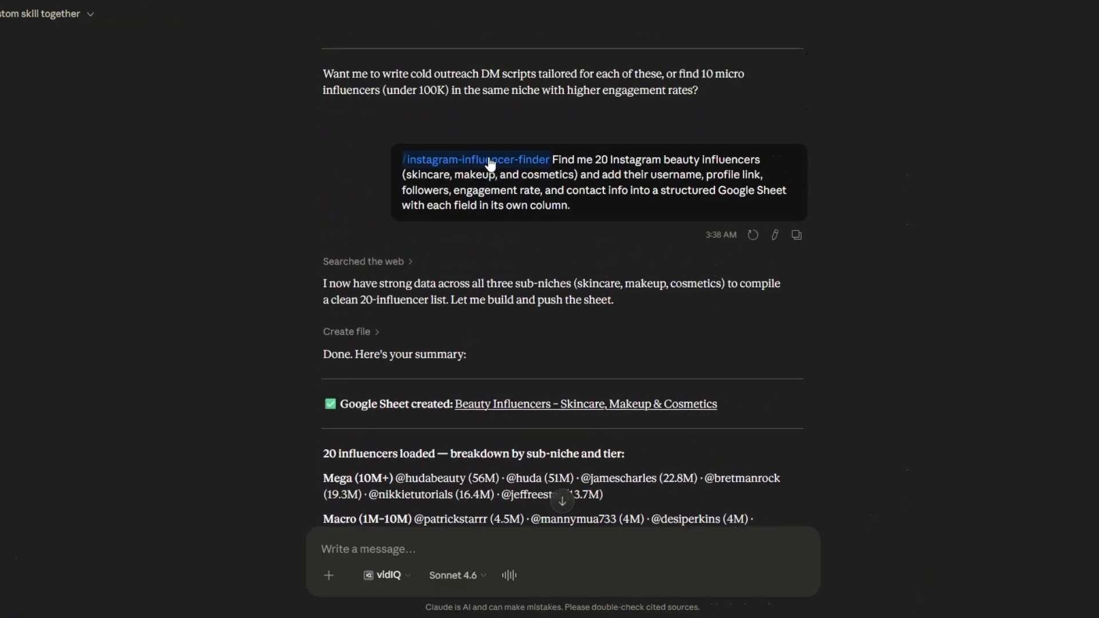
pyautogui.scroll(-5, 564, 342)
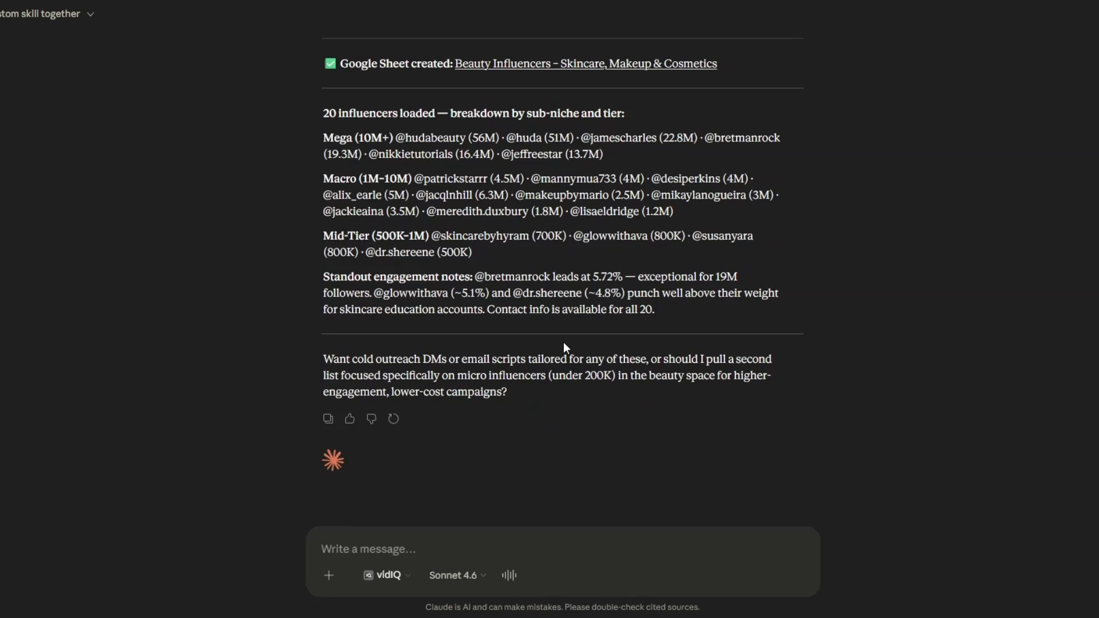
pyautogui.click(454, 547)
pyautogui.write('/')
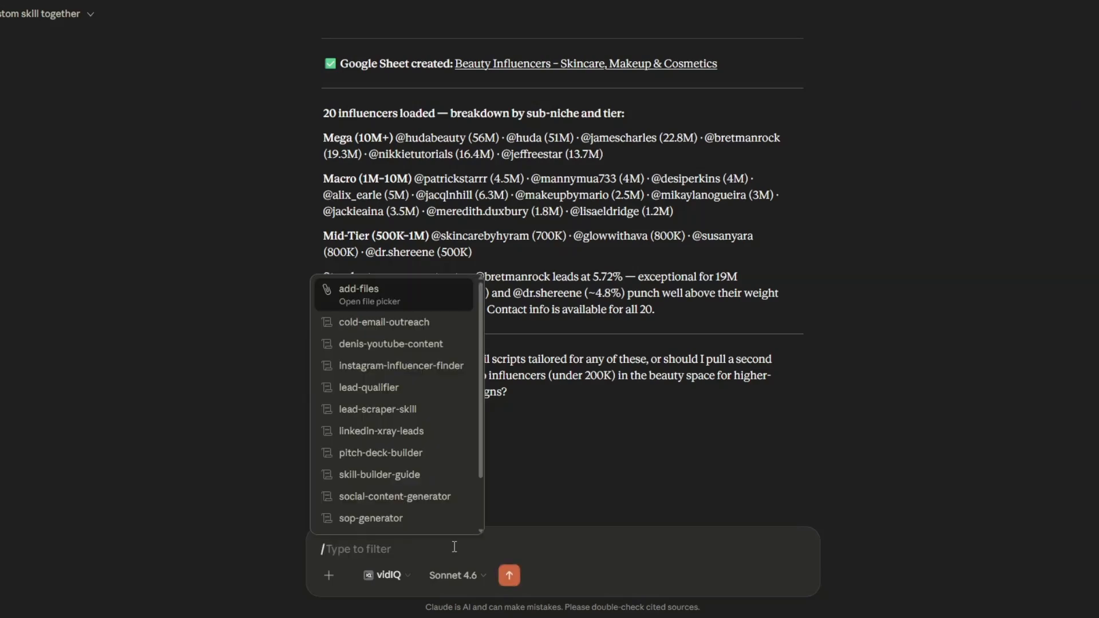
pyautogui.press('Down')
pyautogui.press('Down')
pyautogui.press('Down')
pyautogui.press('Return')
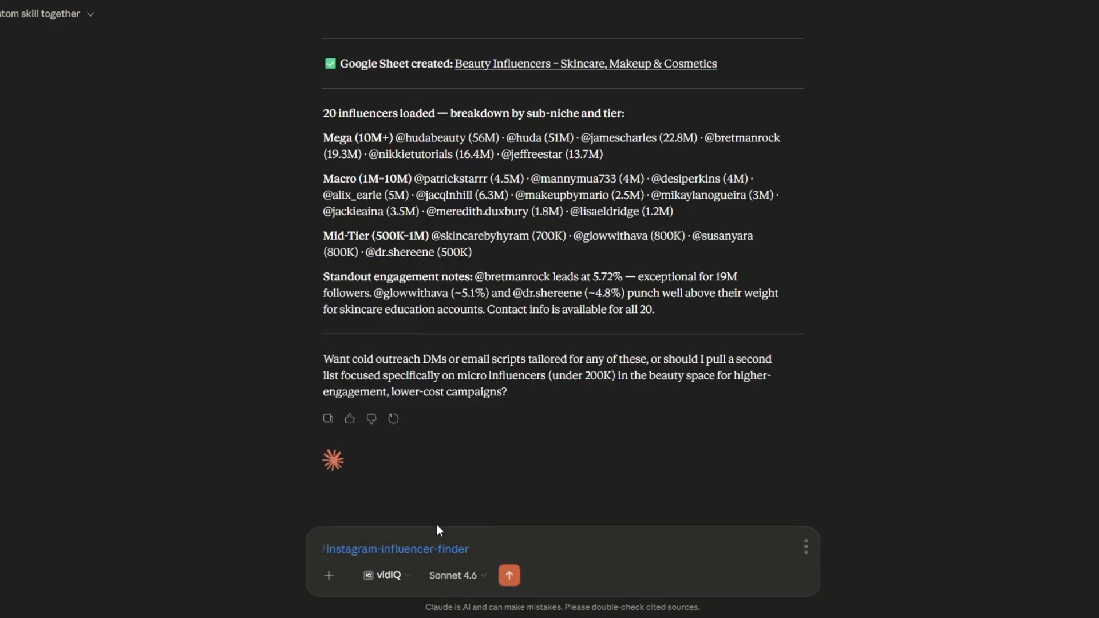
pyautogui.write('Find me 20 Instagram travel influencers and add their username, profile link, followers, engagement rate, and contact info into a structured Google Sheet with each field in its own column.')
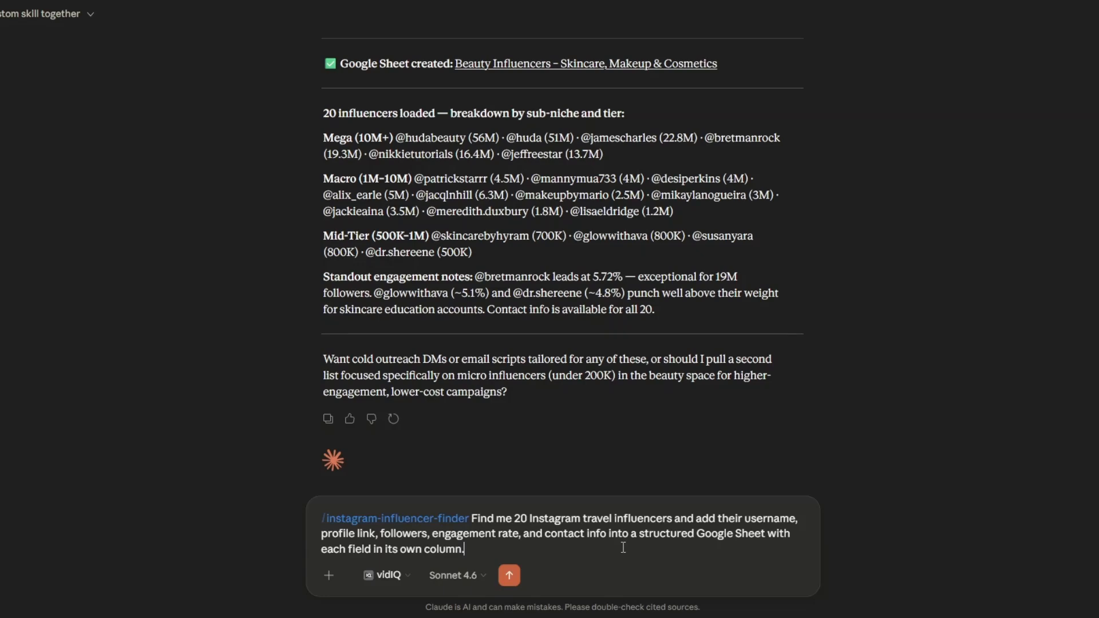
pyautogui.press('Return')
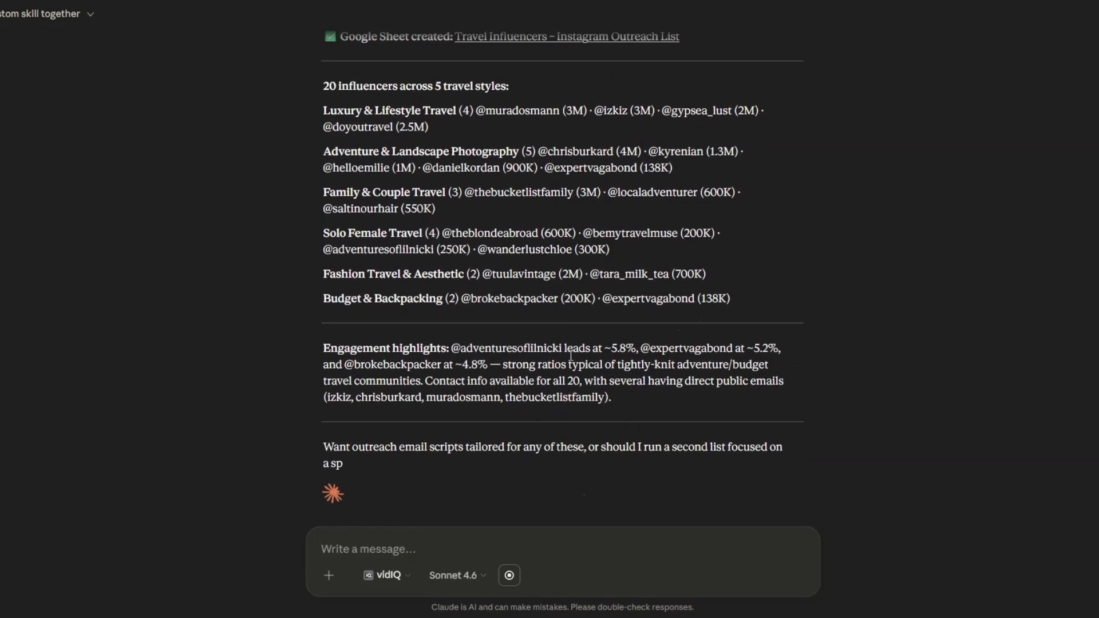
# Step: Review the travel influencer response, including the linked Google Sheet and the breakdown by travel style
pyautogui.scroll(5, 571, 358)
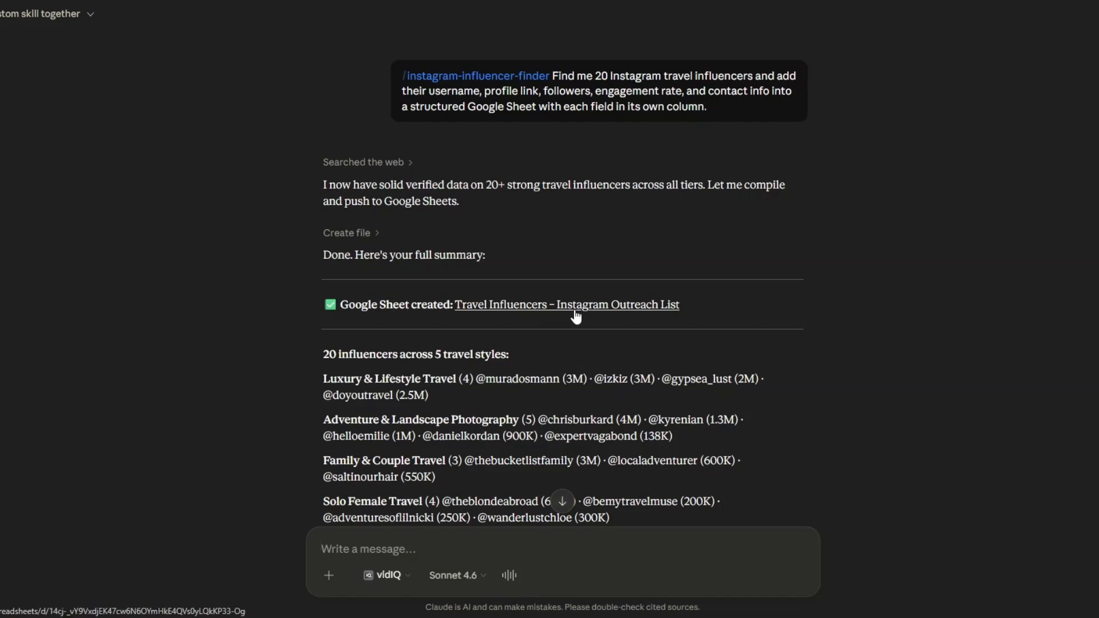
pyautogui.scroll(-4, 575, 317)
pyautogui.moveTo(329, 175); pyautogui.dragTo(770, 361)
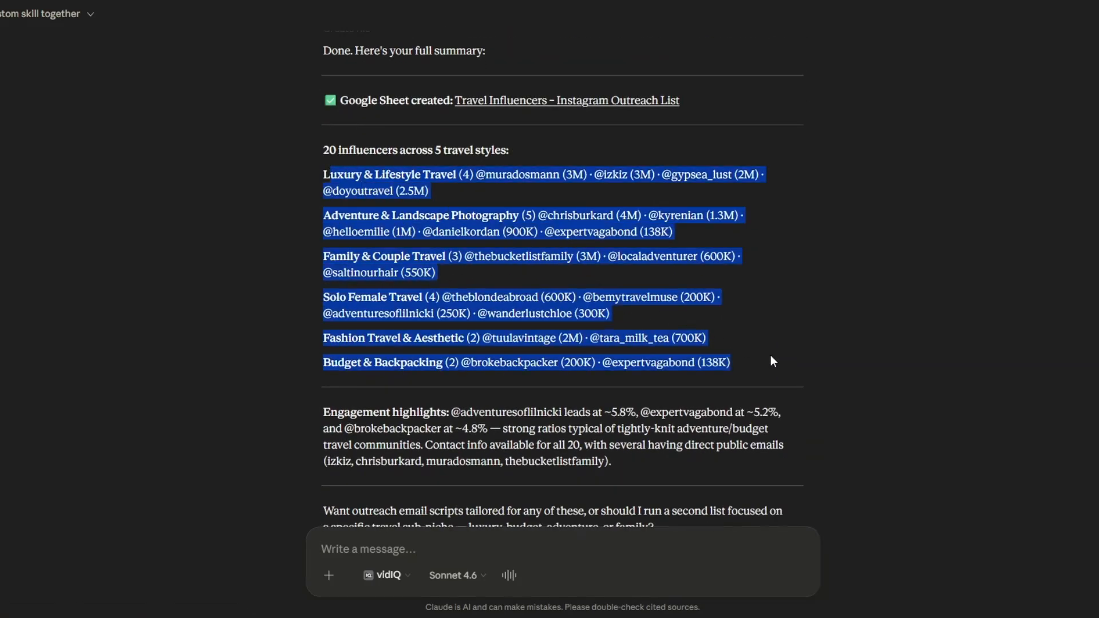
# Step: Open the linked Travel Influencers – Instagram Outreach List spreadsheet in Google Sheets
pyautogui.click(796, 323)
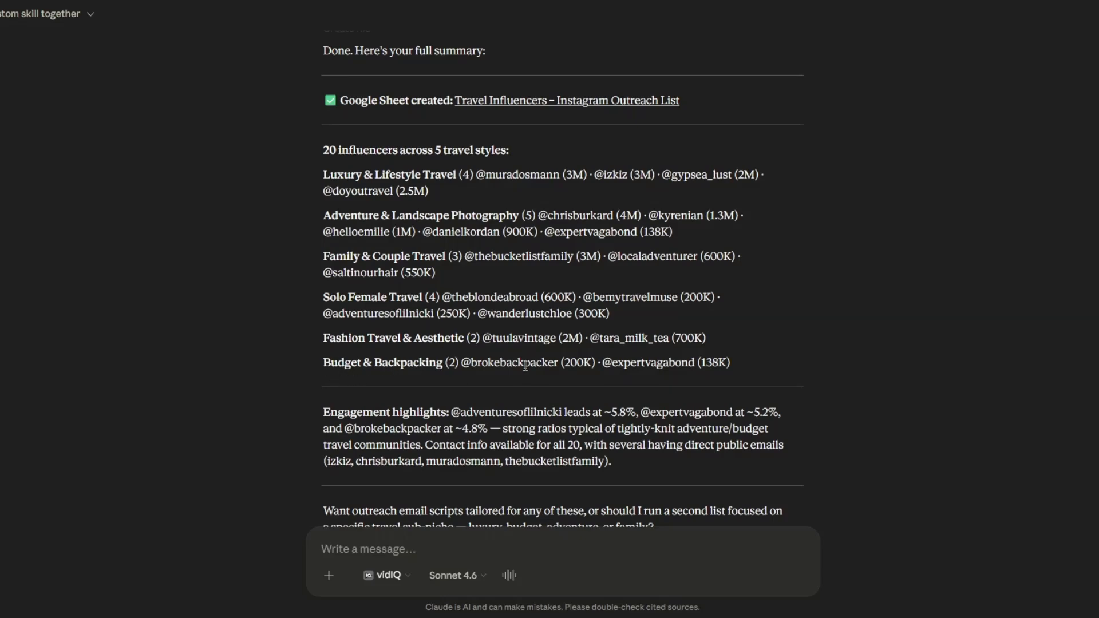
pyautogui.scroll(-3, 524, 367)
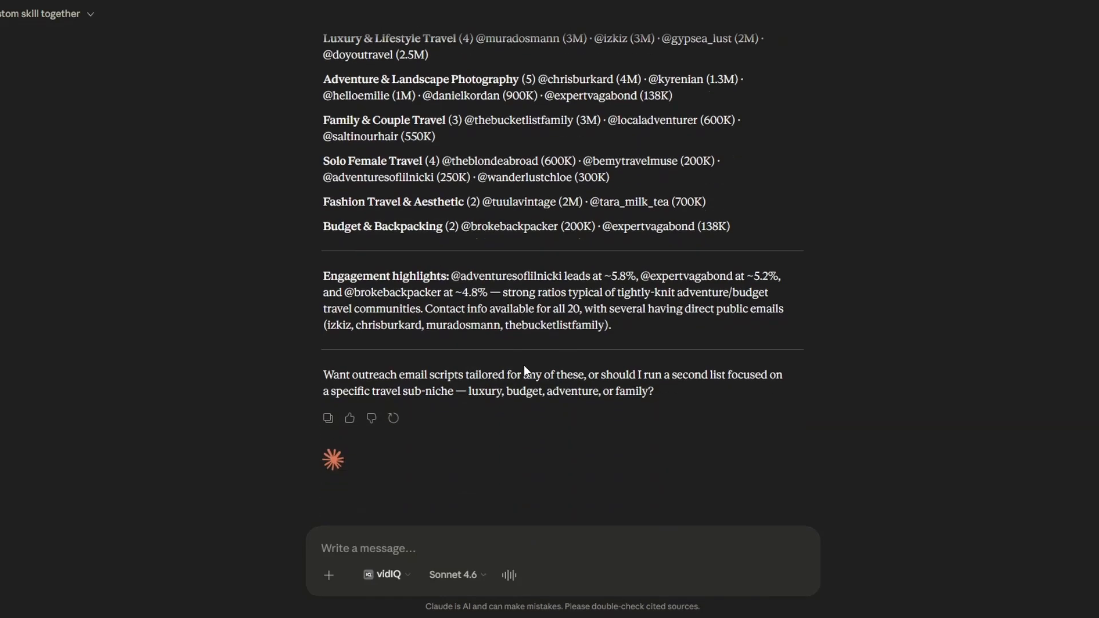
pyautogui.scroll(4, 523, 370)
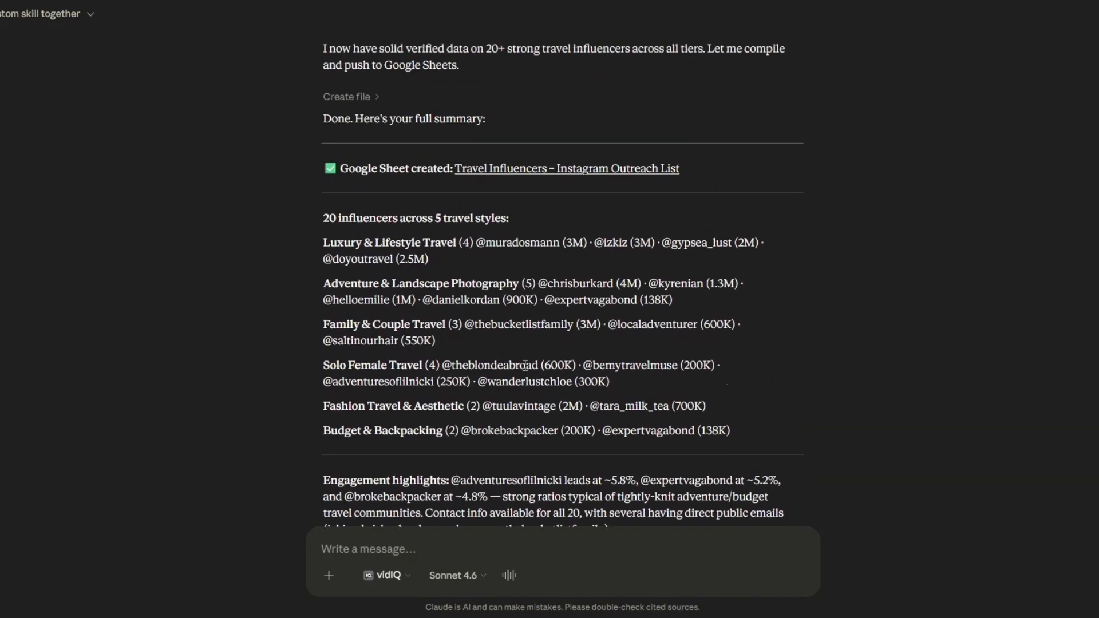
pyautogui.click(488, 170)
pyautogui.click(651, 372)
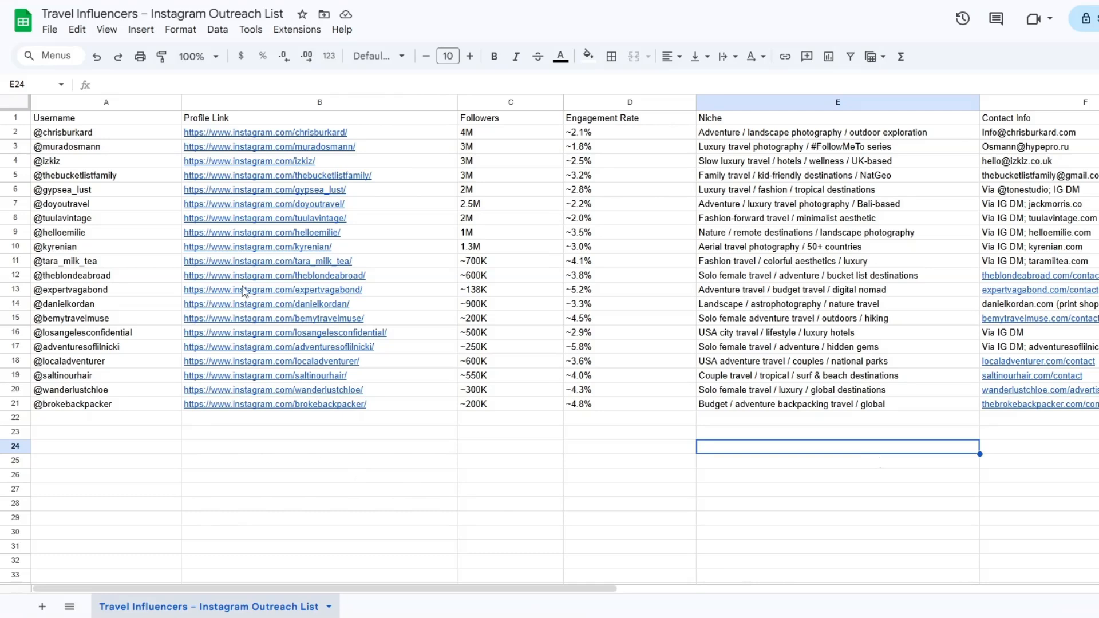
# Step: Examine the travel spreadsheet's username, profile link, followers, engagement rate, niche and contact info columns, and preview the row 16 profile link
pyautogui.click(98, 250)
pyautogui.click(410, 338)
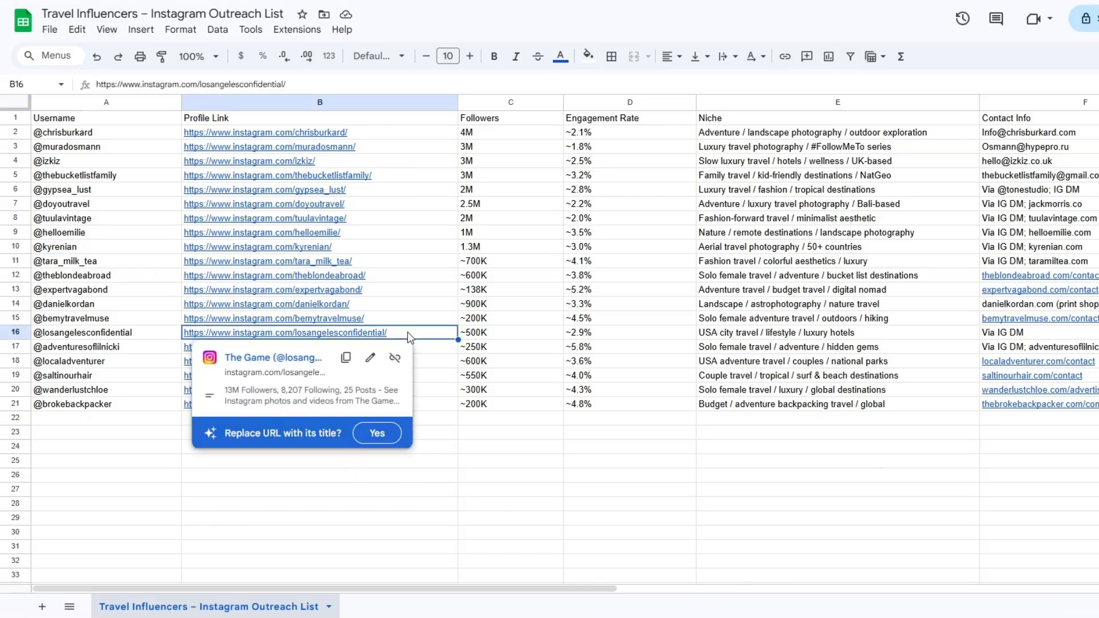
pyautogui.click(516, 248)
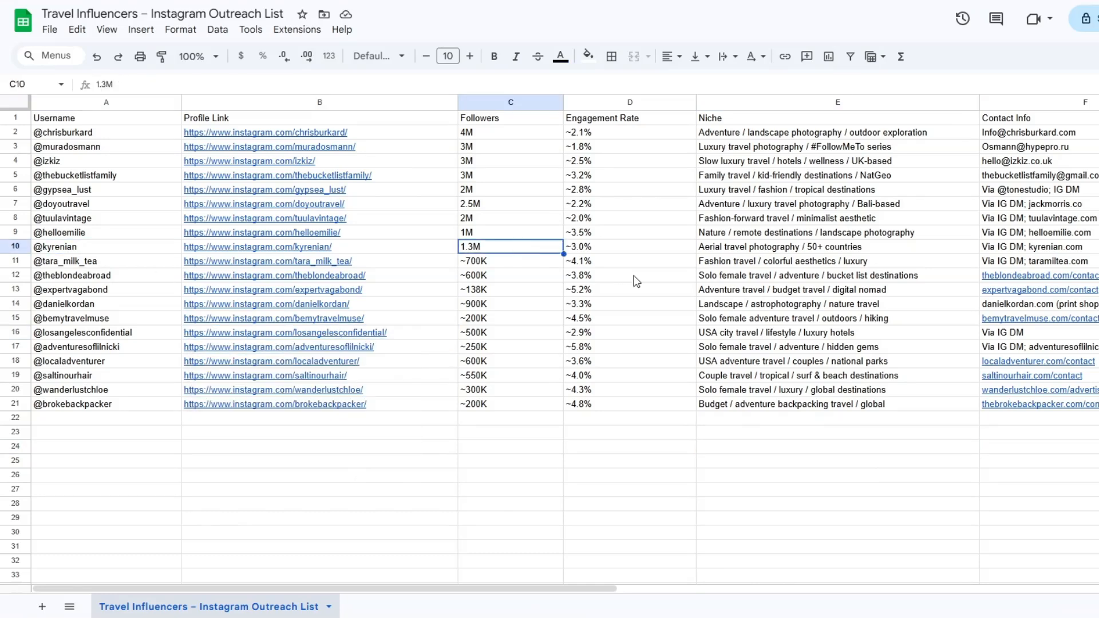
pyautogui.click(635, 279)
pyautogui.click(804, 322)
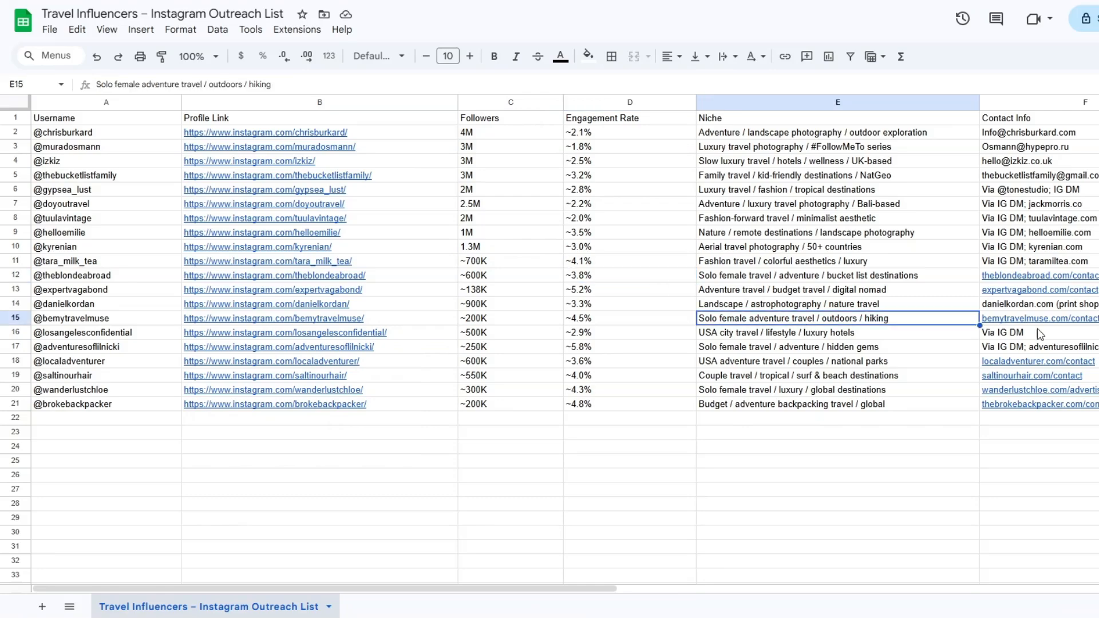
pyautogui.click(1007, 333)
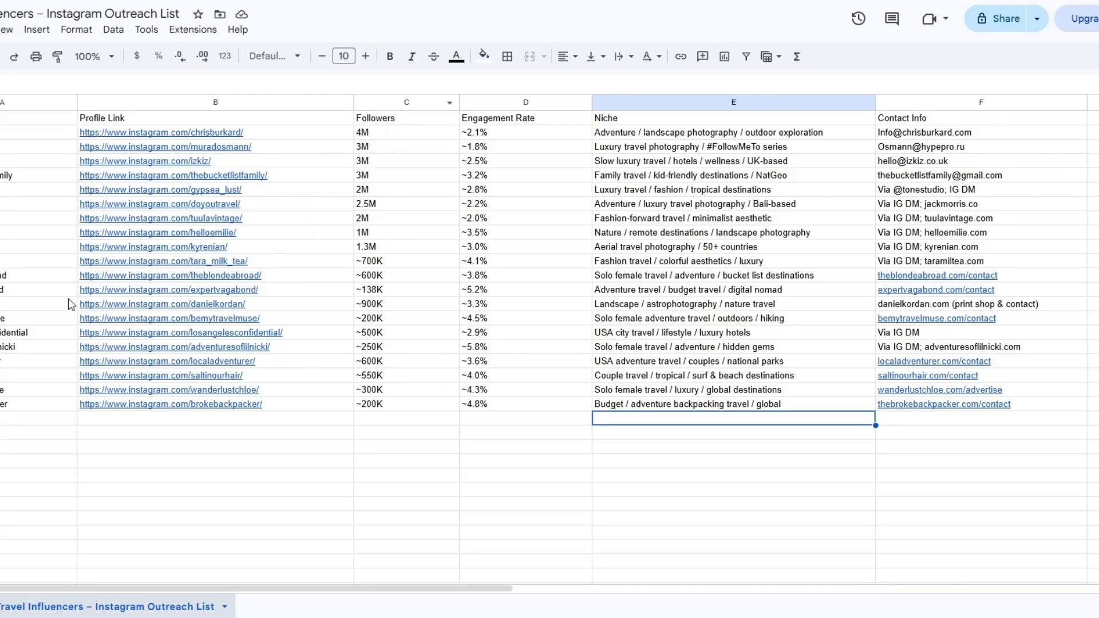
pyautogui.click(219, 190)
pyautogui.click(252, 323)
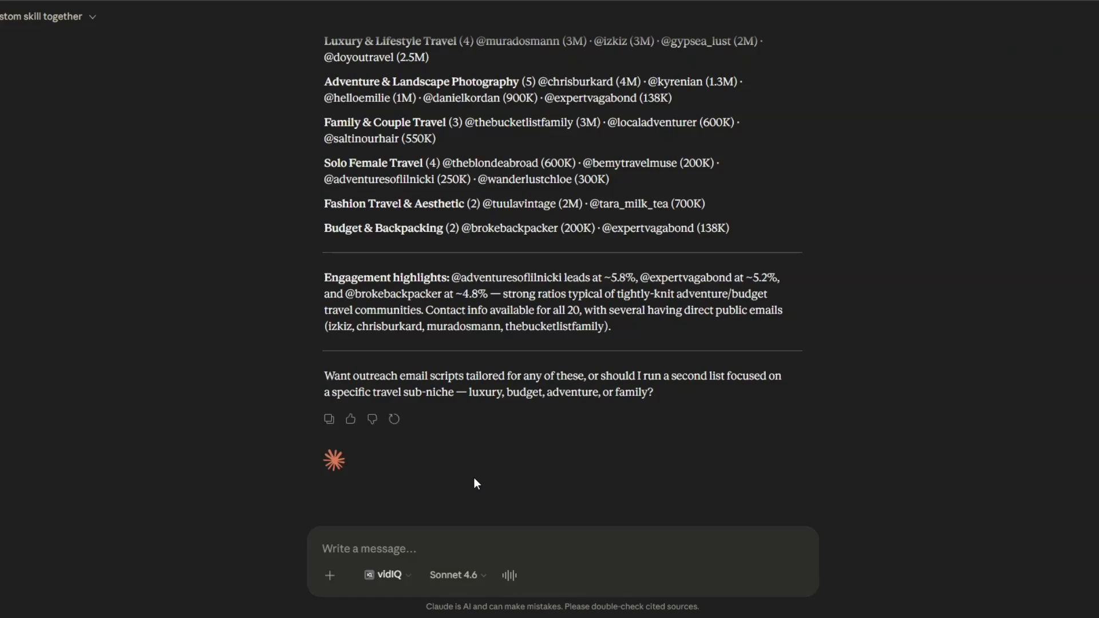
# Step: In Claude, run instagram-influencer-finder for 20 US and UK tech influencers (AI, SaaS, gadgets), exporting username, profile link, followers, engagement rate, location and contact info to separate Google Sheet columns
pyautogui.write('/')
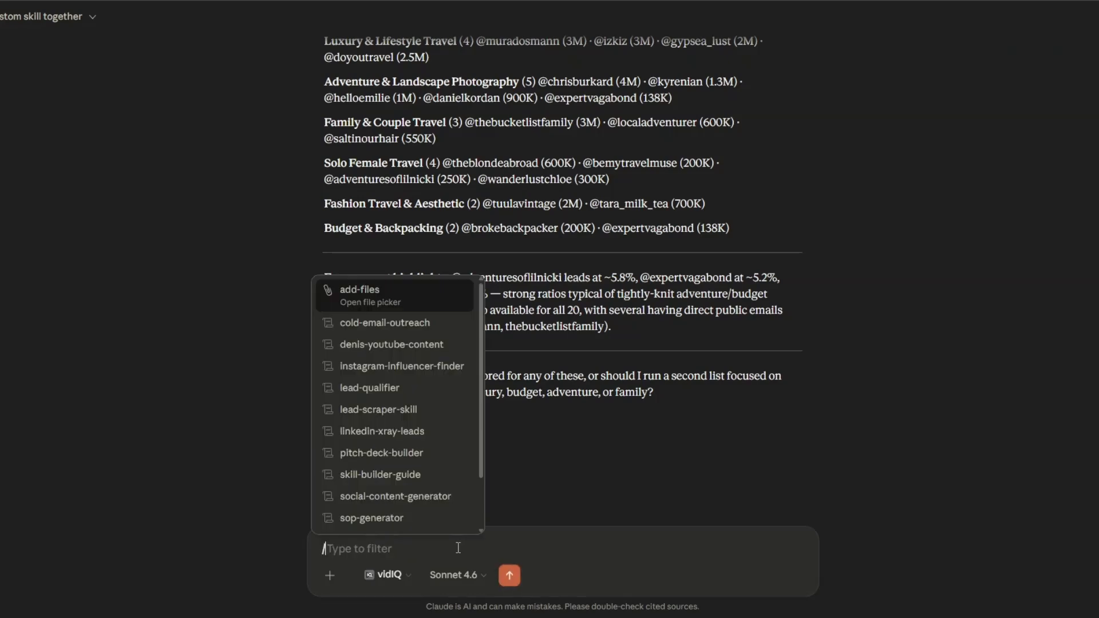
pyautogui.click(401, 368)
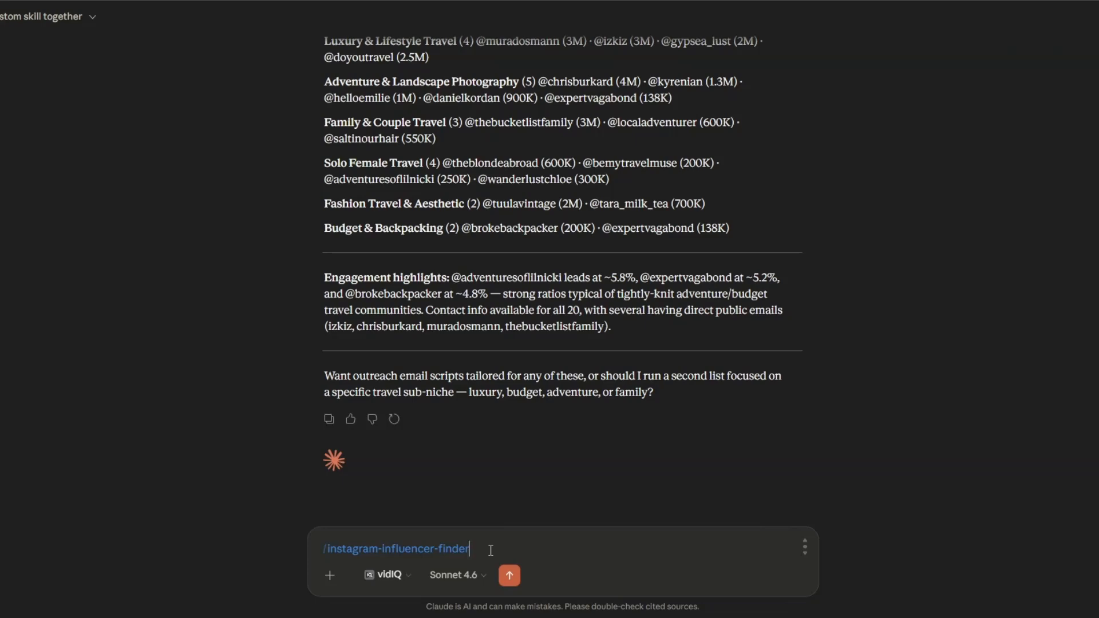
pyautogui.write('Find me 20 Instagram tech influencers (AI, SaaS, and gadgets) based in the US and UK and add their username, profile link, followers, engagement rate, location, and contact info into a structured Google Sheet with each field in its own column.')
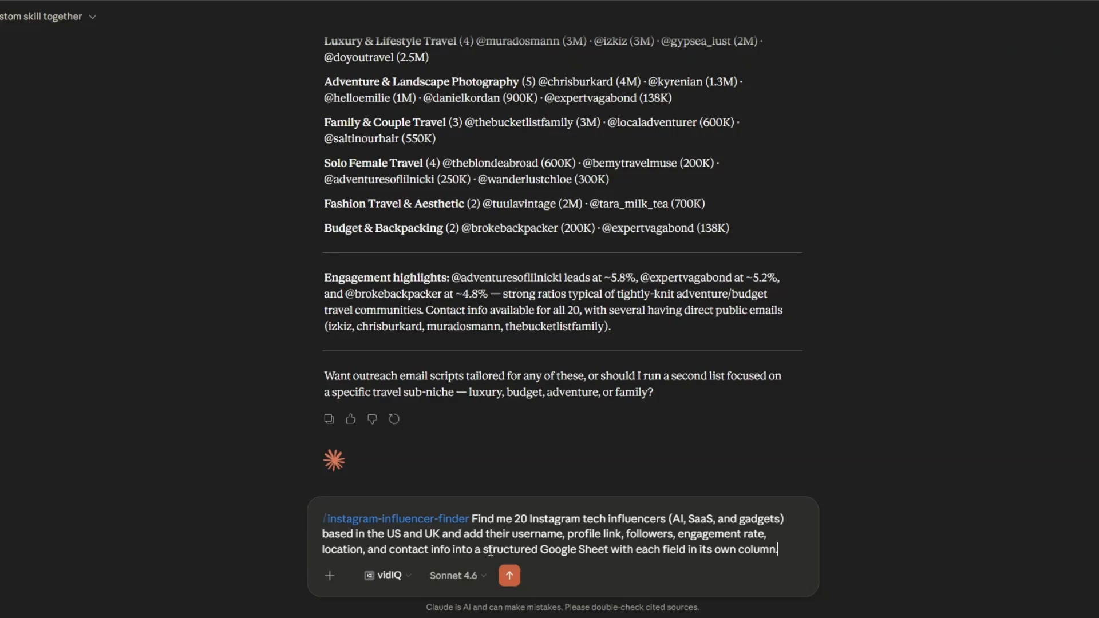
pyautogui.press('Return')
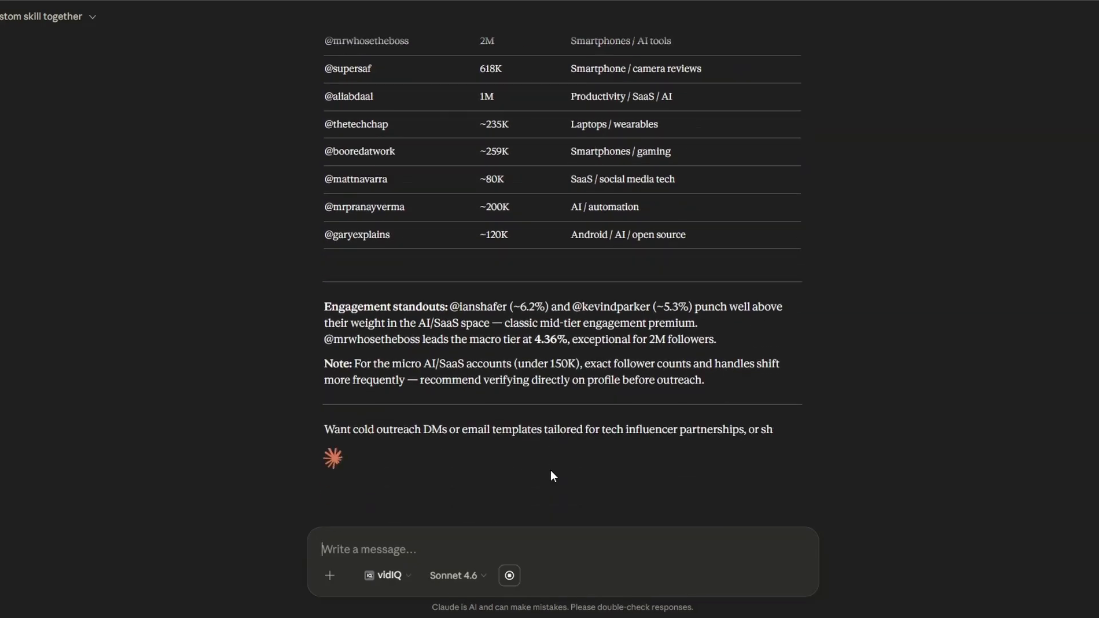
# Step: Review the tech influencer response, including the US-based and UK-based tables and the engagement notes
pyautogui.scroll(3, 602, 383)
pyautogui.scroll(10, 602, 384)
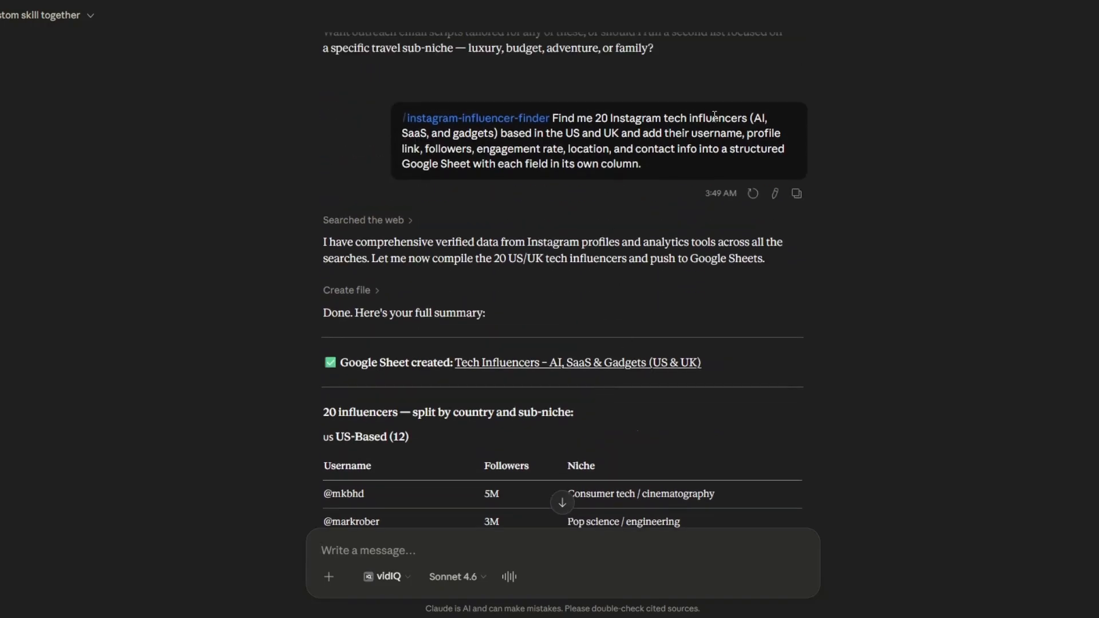
pyautogui.scroll(-4, 730, 209)
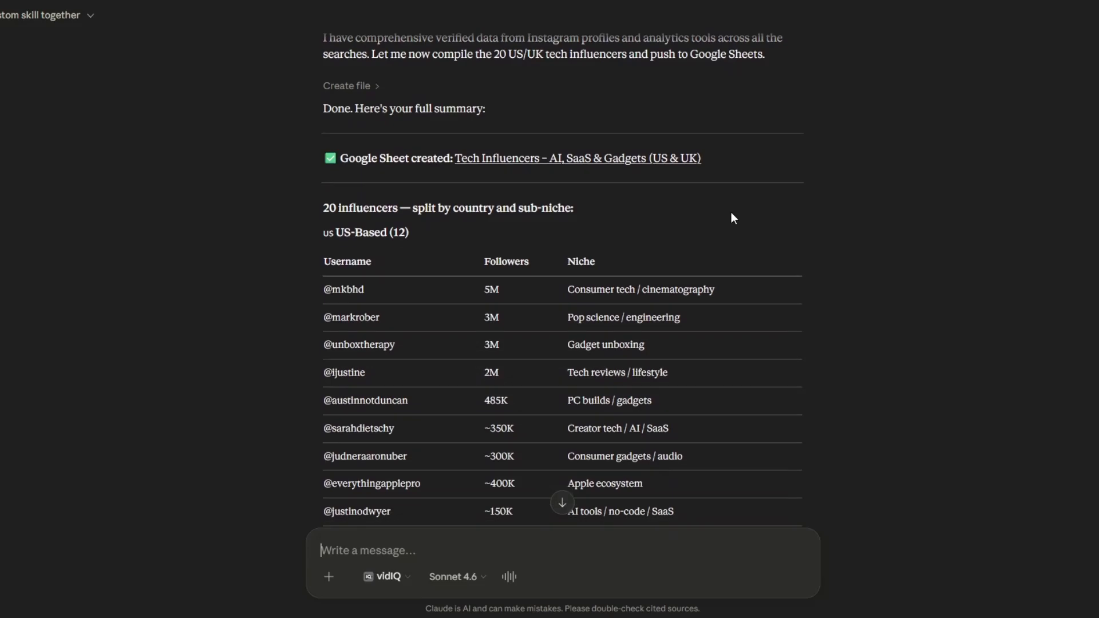
pyautogui.scroll(-5, 730, 216)
pyautogui.scroll(5, 376, 324)
pyautogui.scroll(-3, 750, 286)
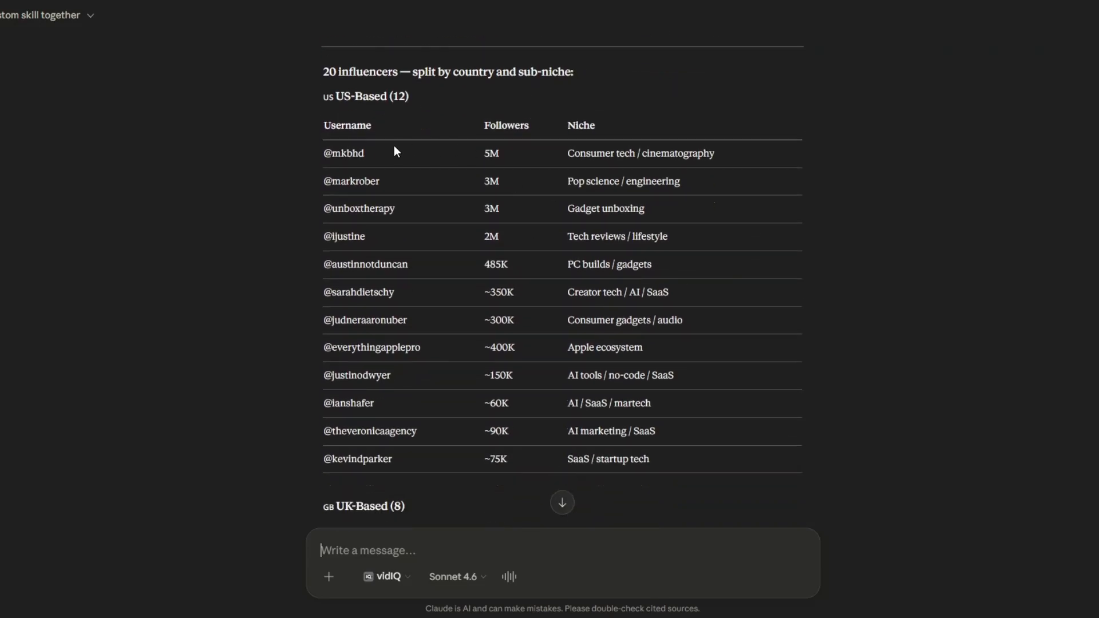
pyautogui.scroll(-6, 395, 147)
pyautogui.scroll(-4, 399, 207)
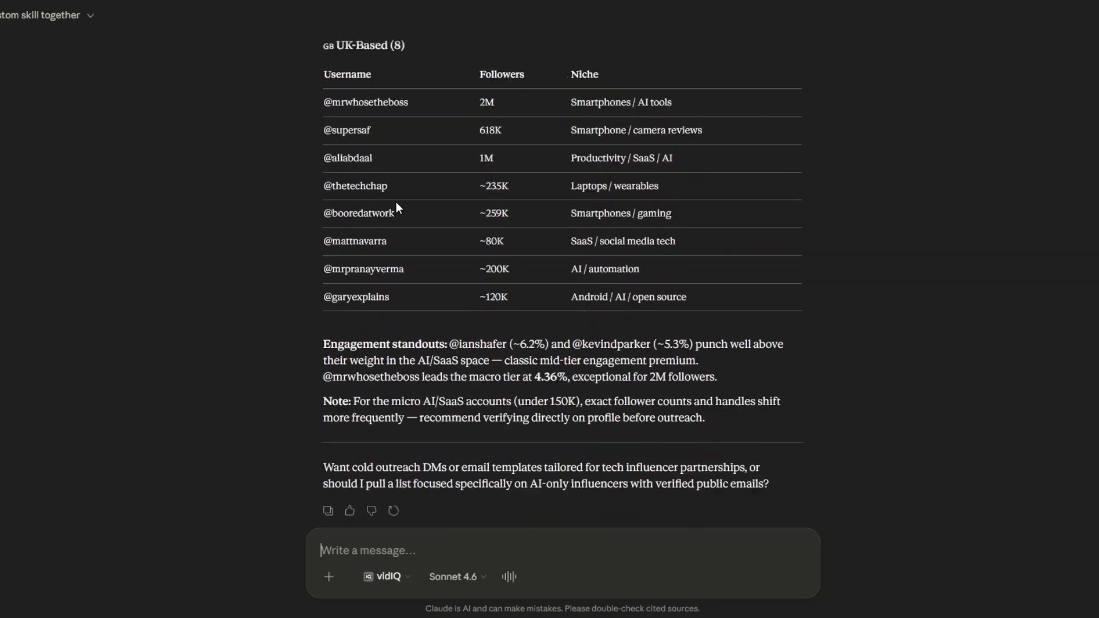
pyautogui.scroll(8, 396, 202)
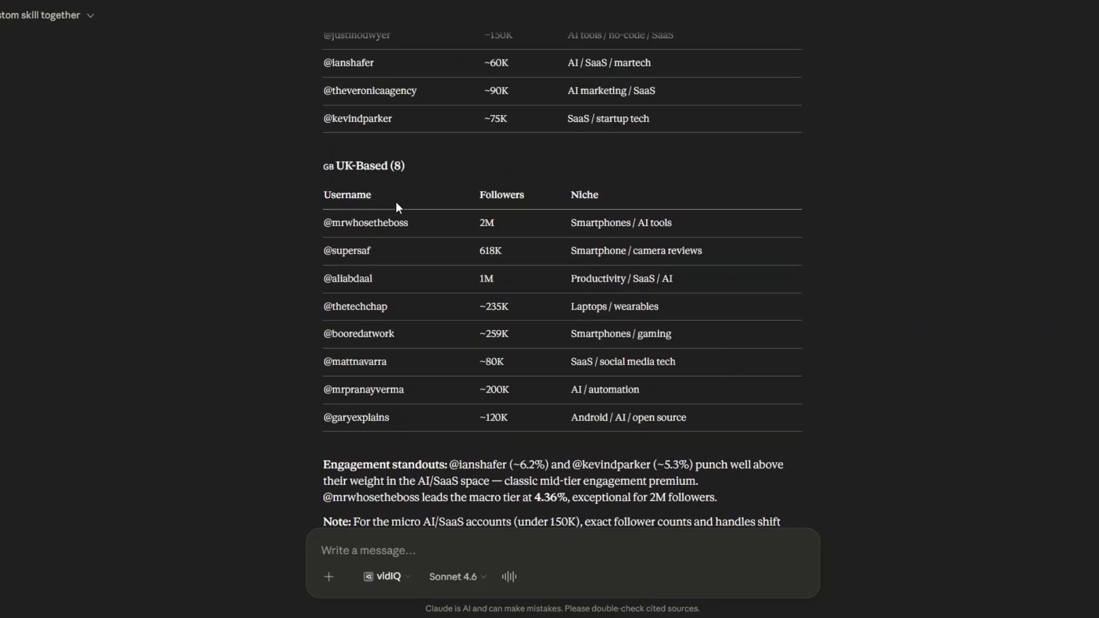
# Step: Open the linked Tech Influencers – AI, SaaS & Gadgets (US & UK) spreadsheet in Google Sheets
pyautogui.scroll(5, 396, 202)
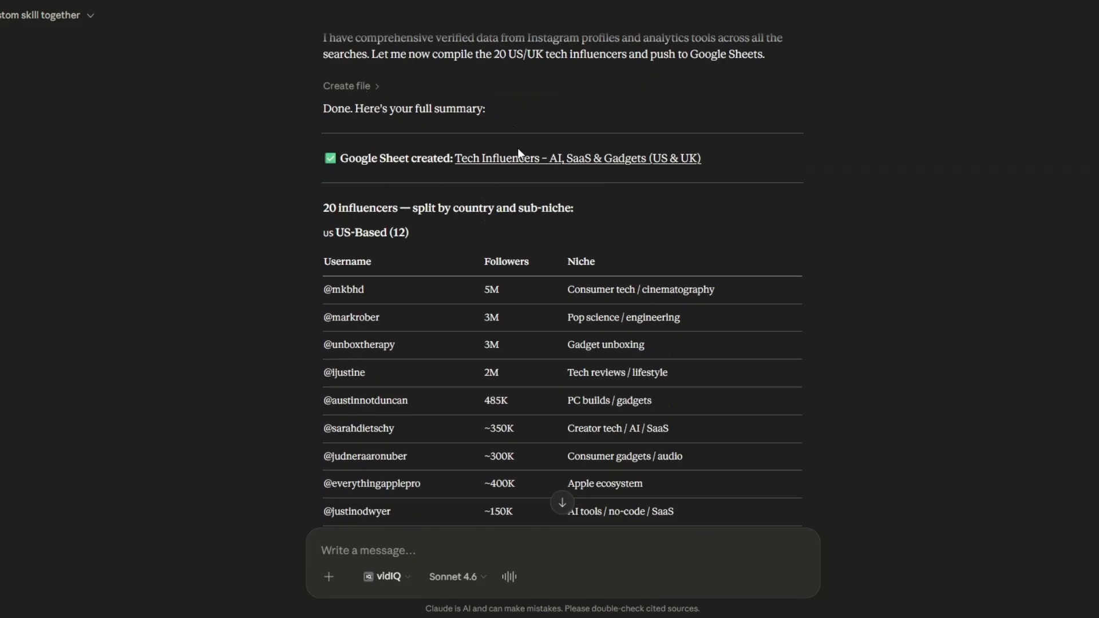
pyautogui.click(515, 166)
pyautogui.click(647, 378)
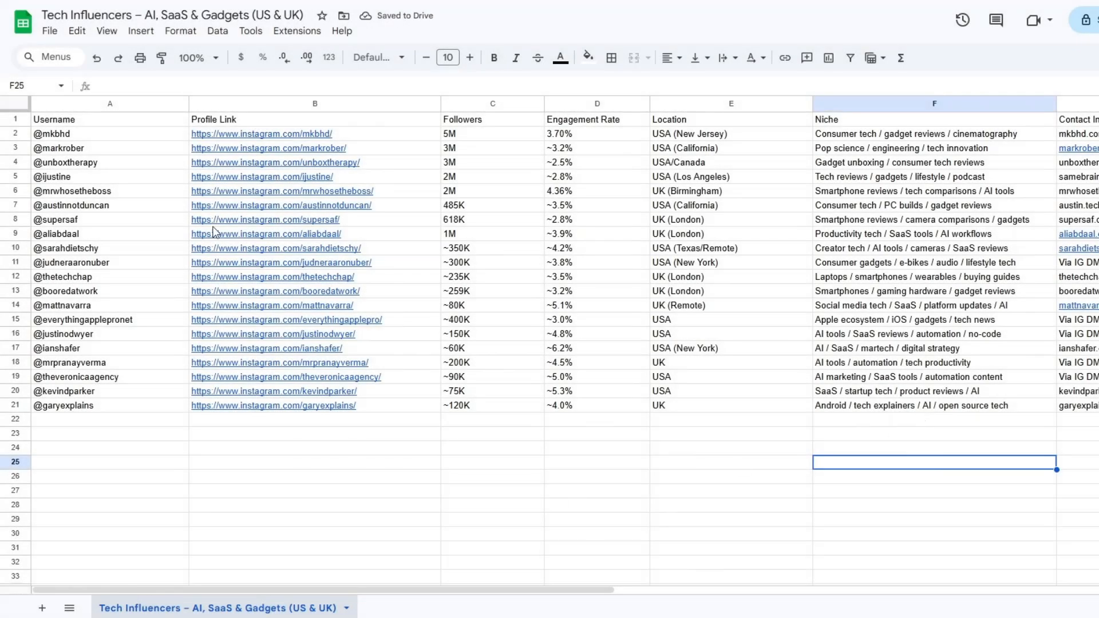
# Step: Examine the tech spreadsheet's username, profile link, followers, engagement rate, location, niche and contact info columns around rows 18 to 20
pyautogui.click(159, 394)
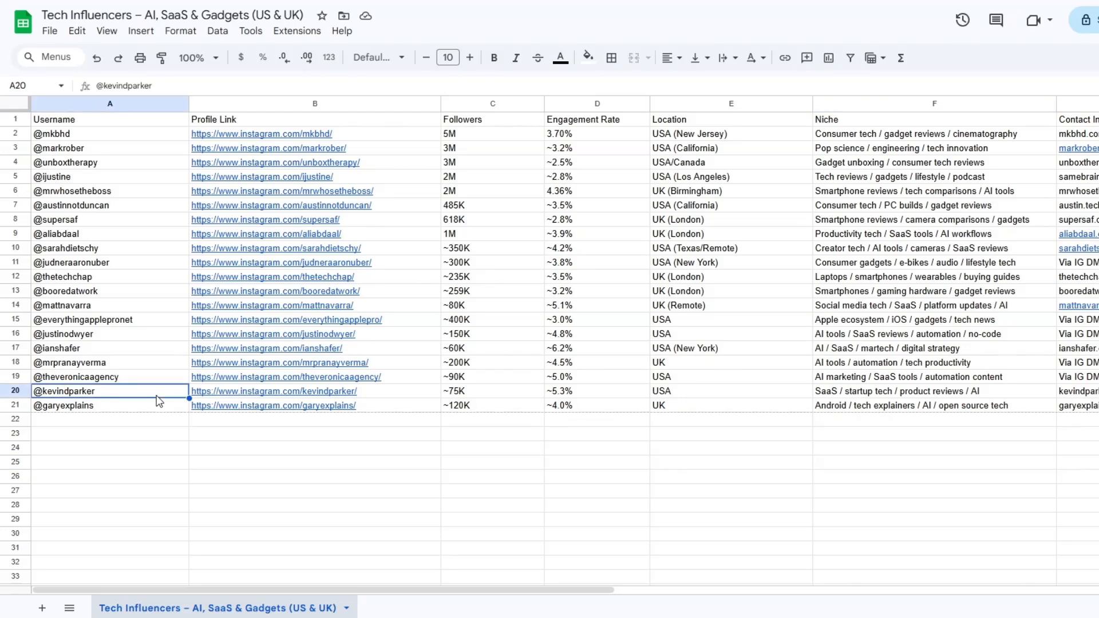
pyautogui.click(422, 377)
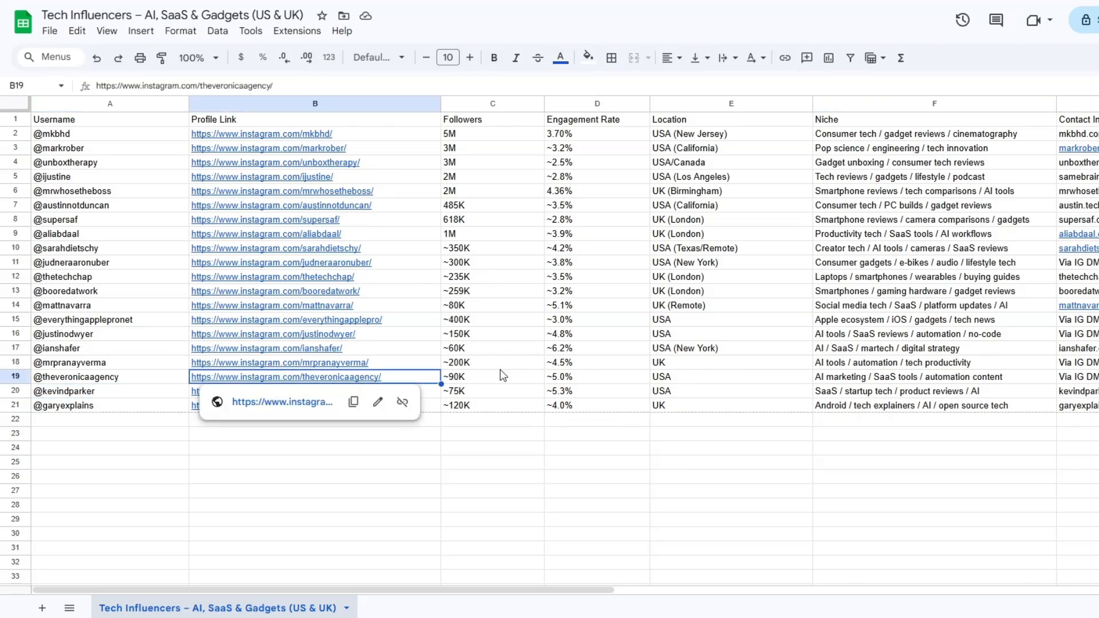
pyautogui.click(521, 368)
pyautogui.click(596, 376)
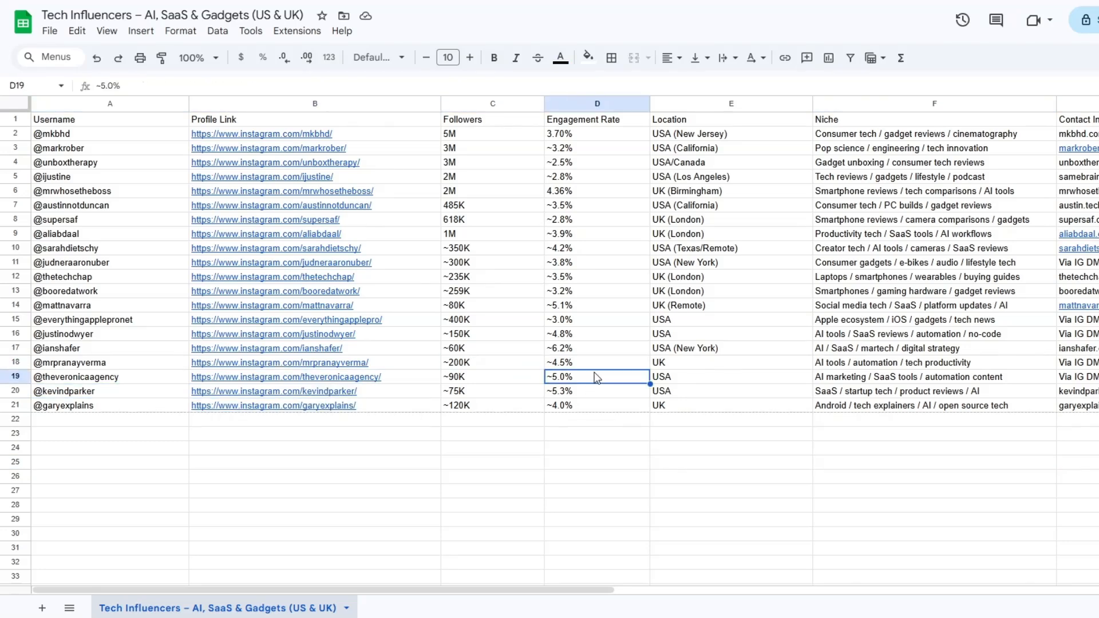
pyautogui.click(722, 373)
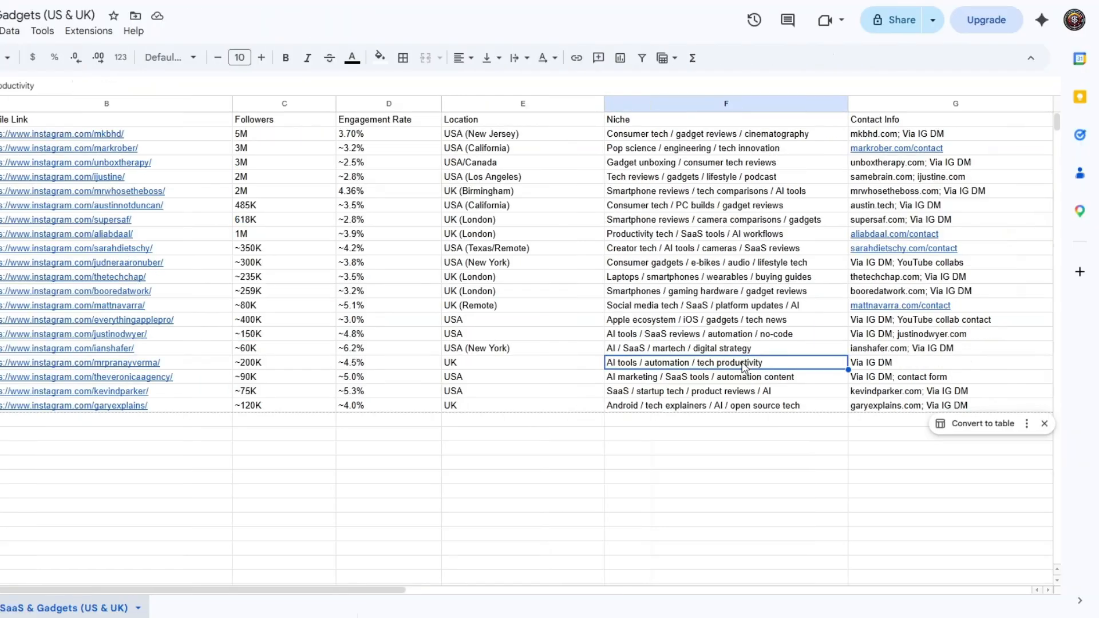
pyautogui.click(1098, 362)
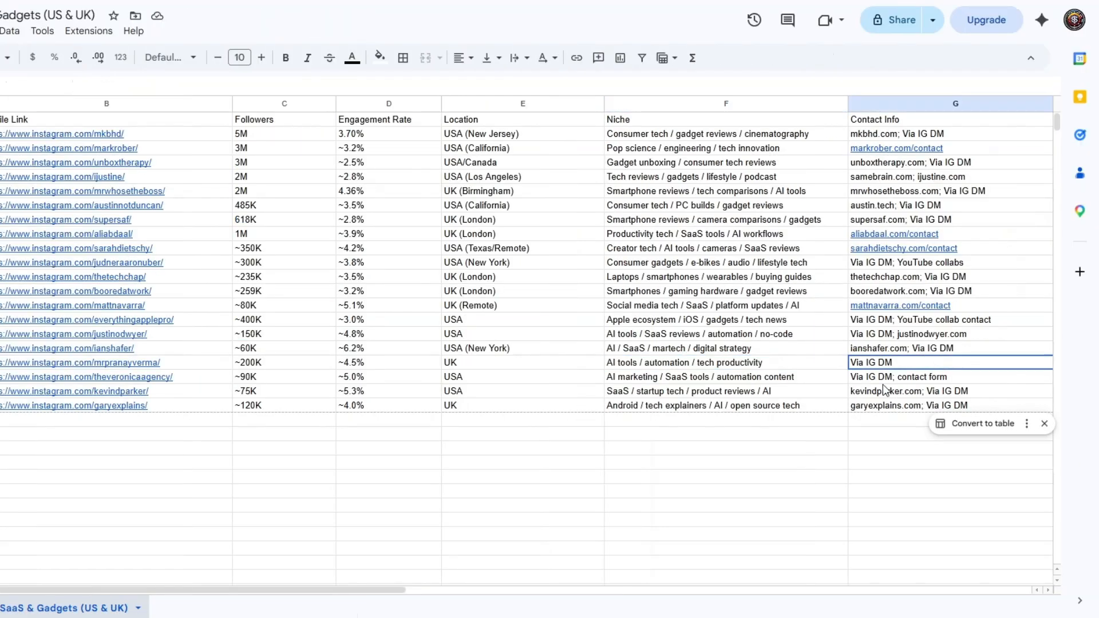
pyautogui.click(460, 433)
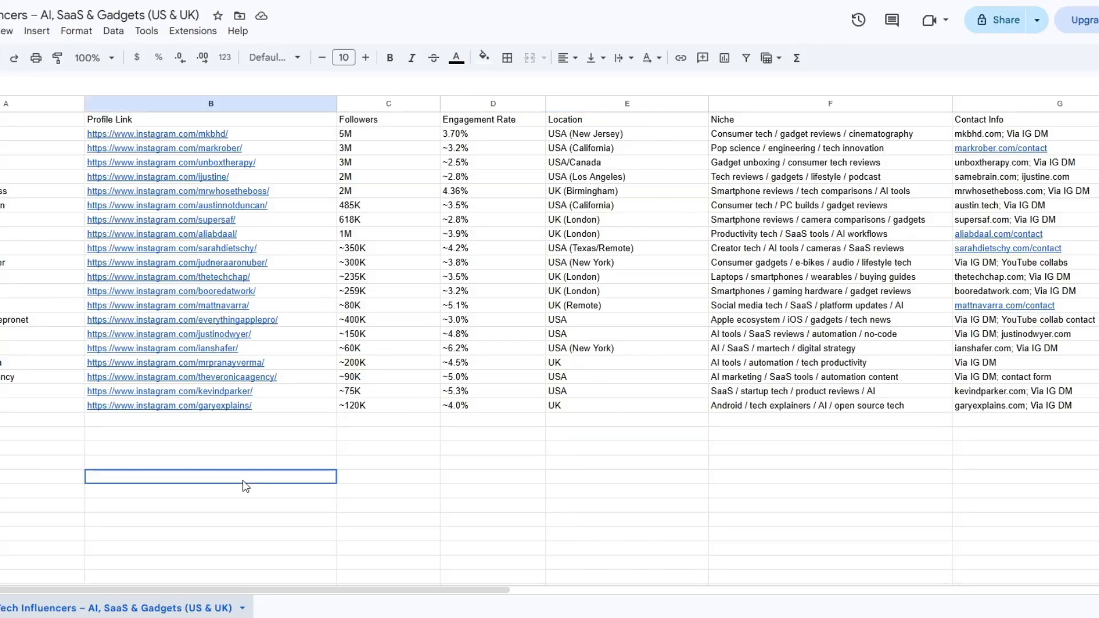
pyautogui.click(818, 479)
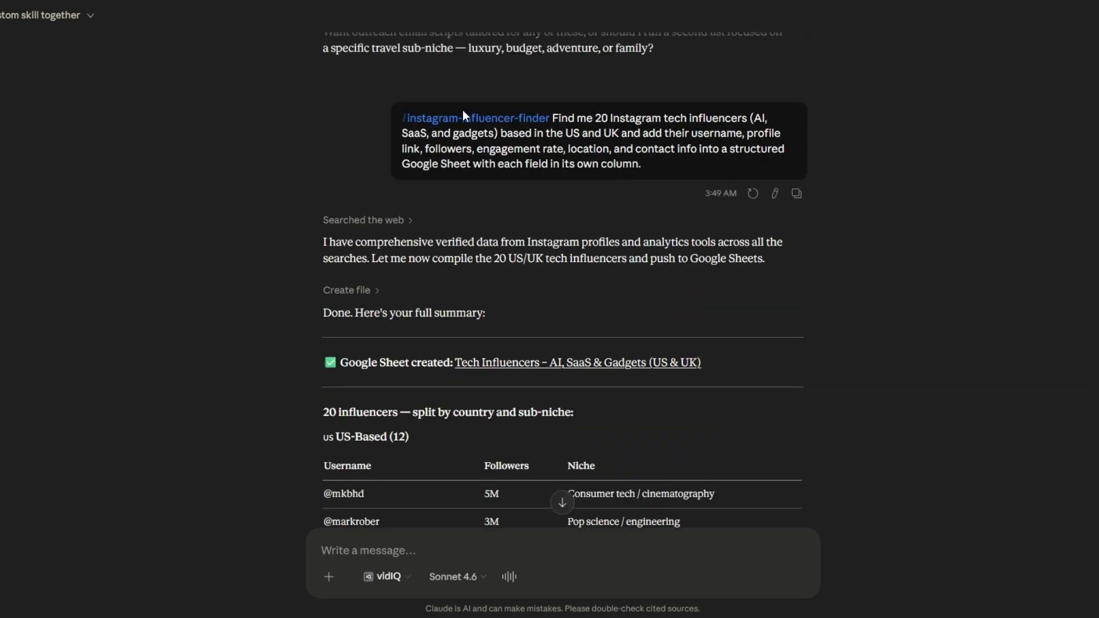
# Step: In Claude, view the instagram-influencer-finder skill description in the tech prompt and look over the response below it
pyautogui.moveTo(464, 117)
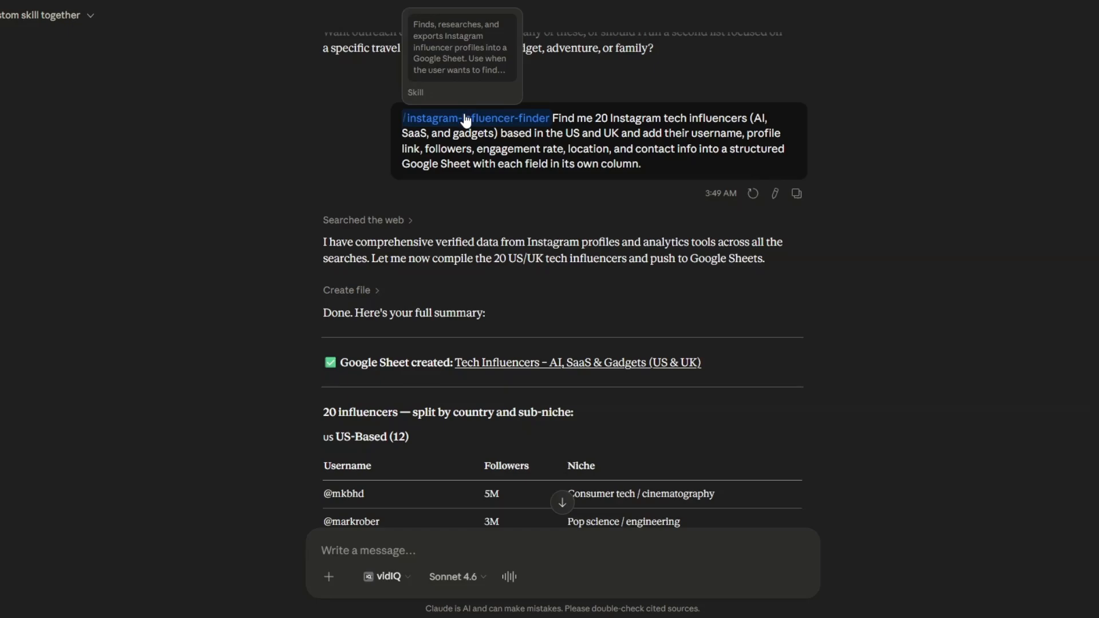
pyautogui.scroll(-12, 569, 210)
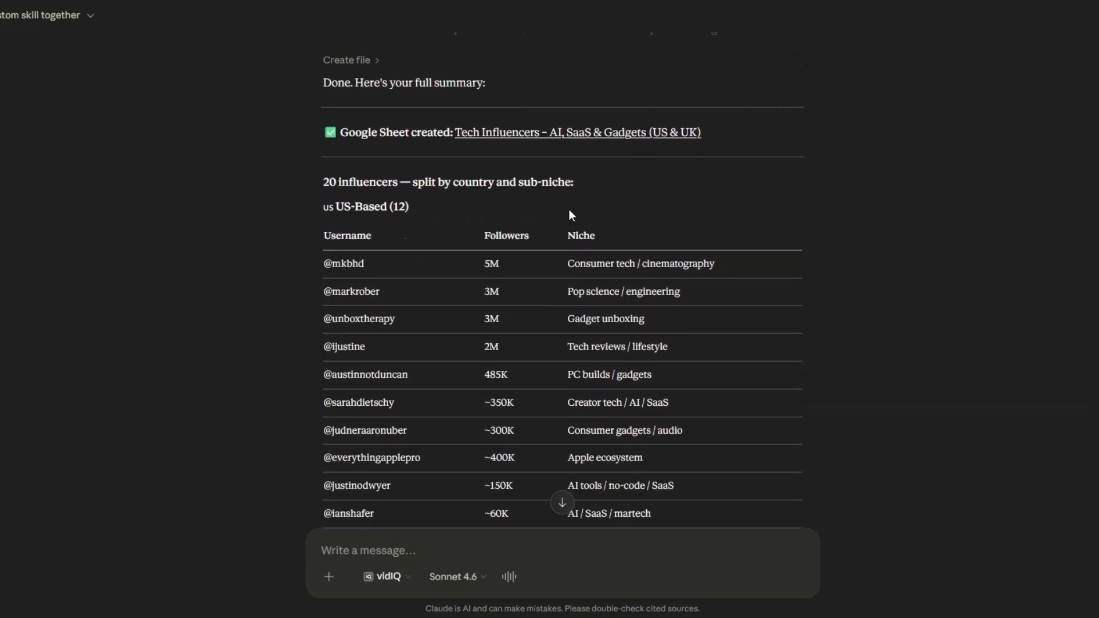
pyautogui.scroll(-4, 570, 210)
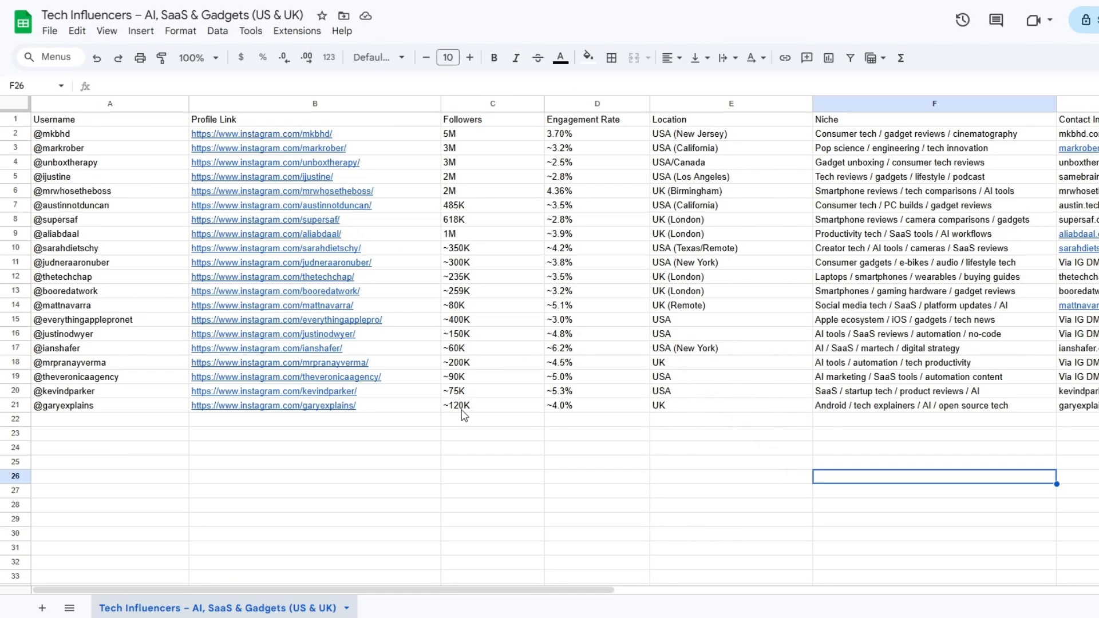
# Step: In Google Sheets, look through the tech, beauty and fitness coach influencer spreadsheets, and return to the tech one
pyautogui.click(418, 436)
pyautogui.click(870, 451)
pyautogui.click(497, 265)
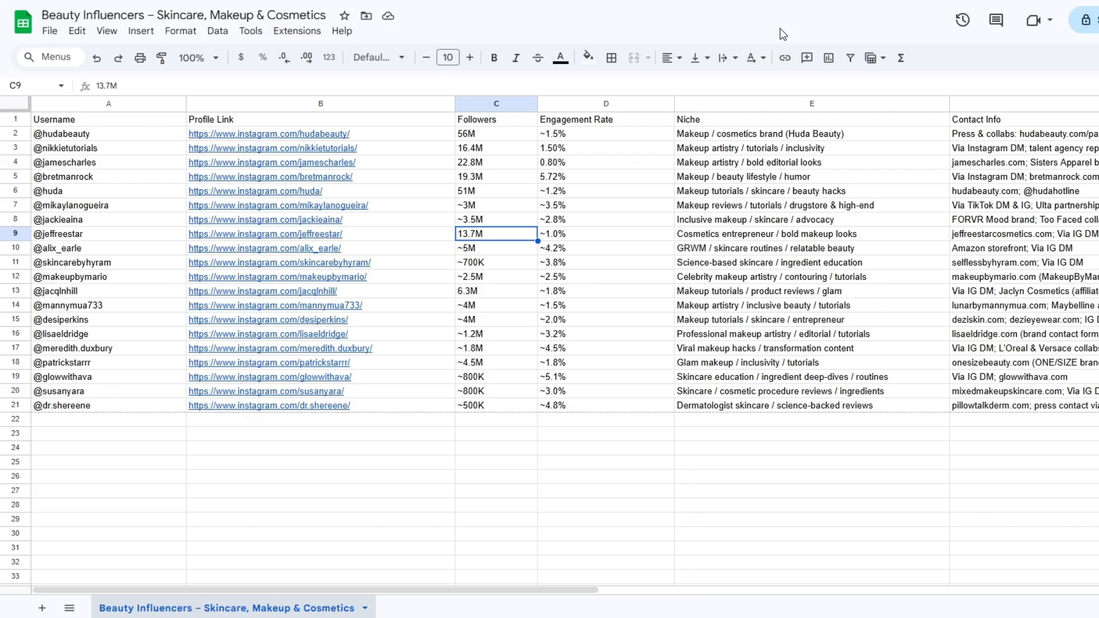
pyautogui.click(579, 336)
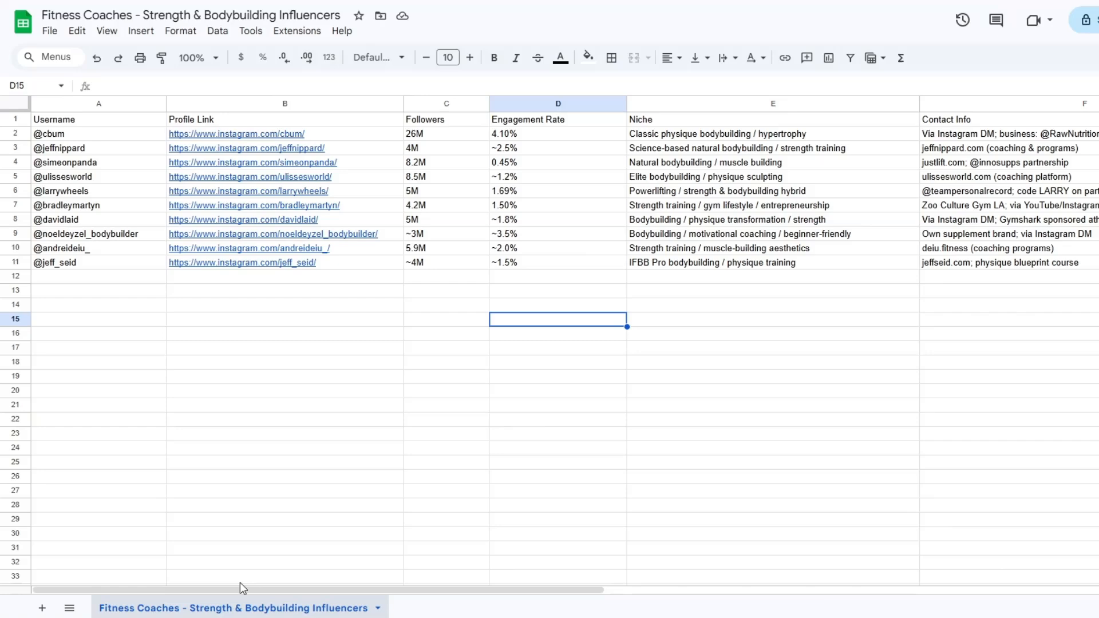
pyautogui.click(466, 363)
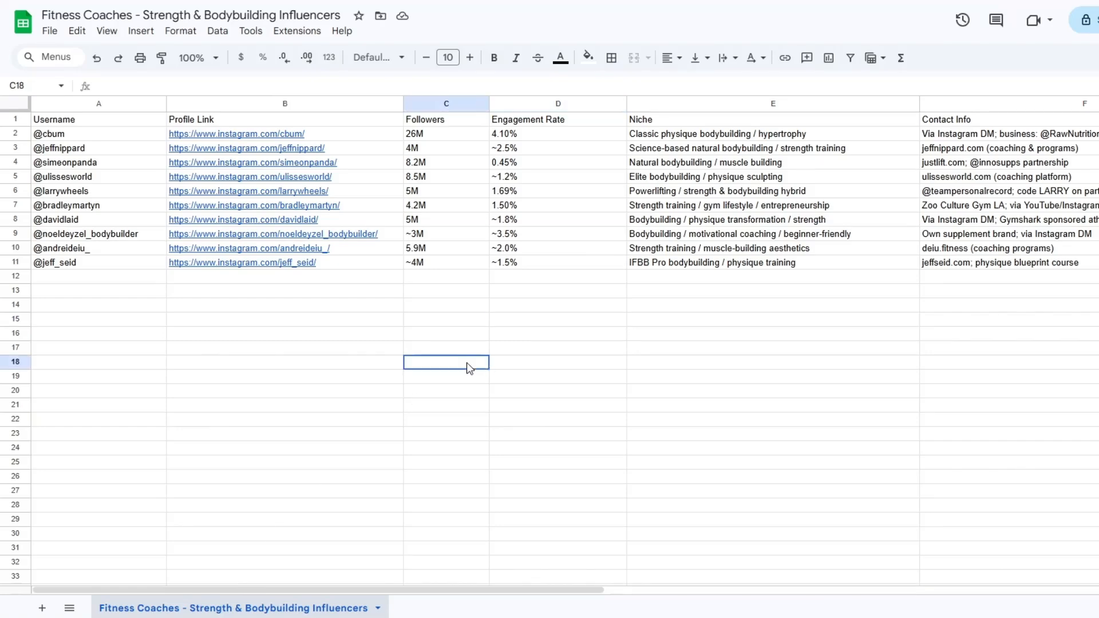
pyautogui.click(628, 336)
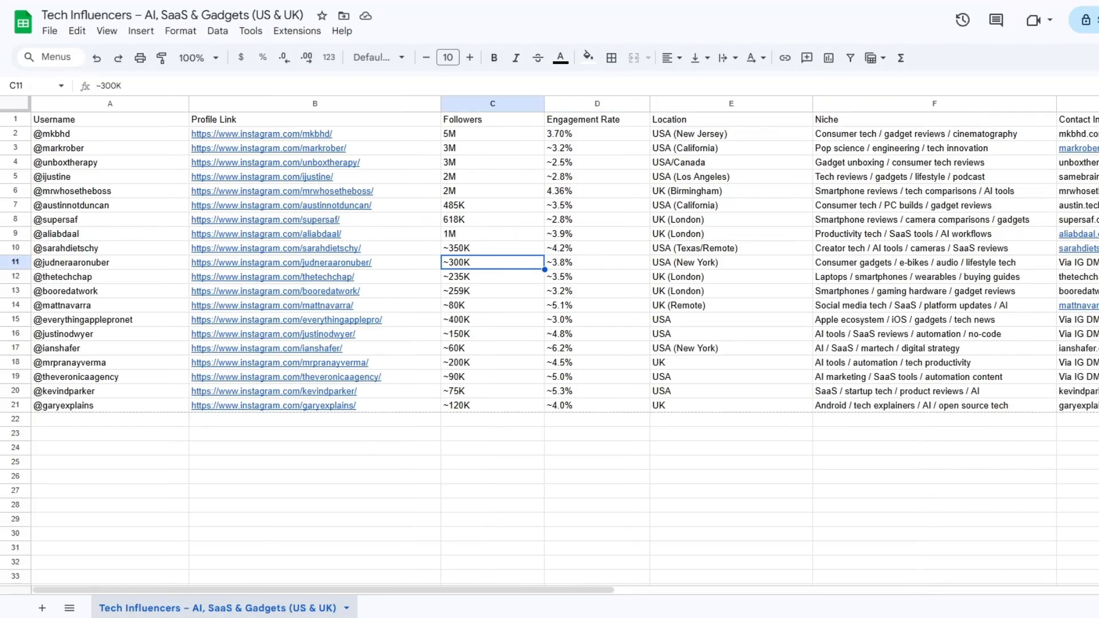
pyautogui.click(461, 495)
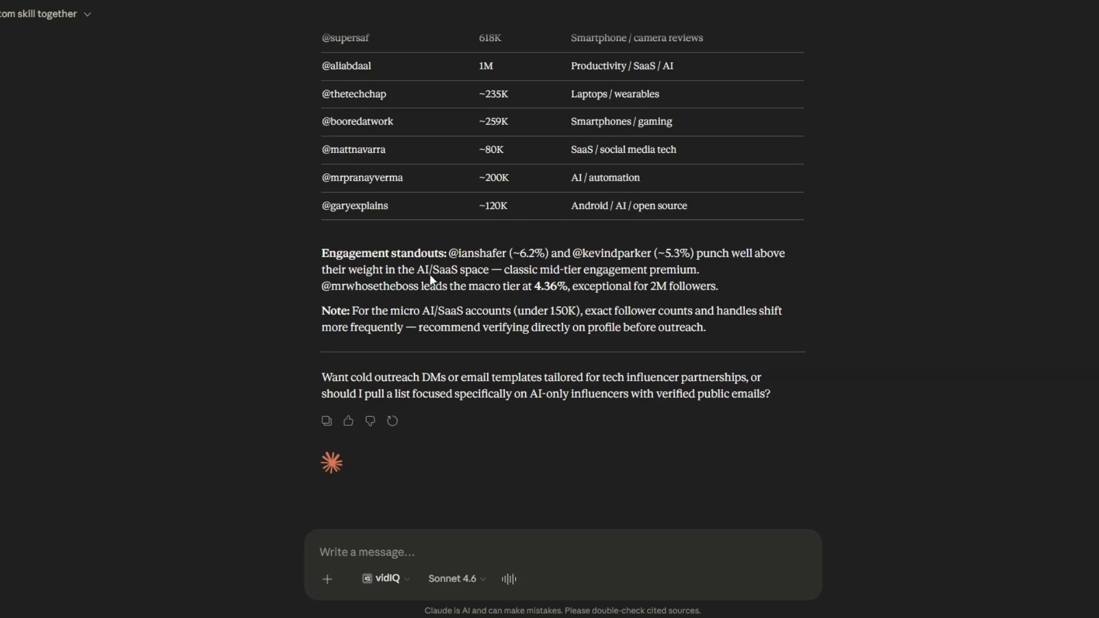
# Step: In Claude, look back at the tech influencer prompt and go through its response to the closing outreach suggestions
pyautogui.scroll(5, 433, 269)
pyautogui.scroll(10, 432, 269)
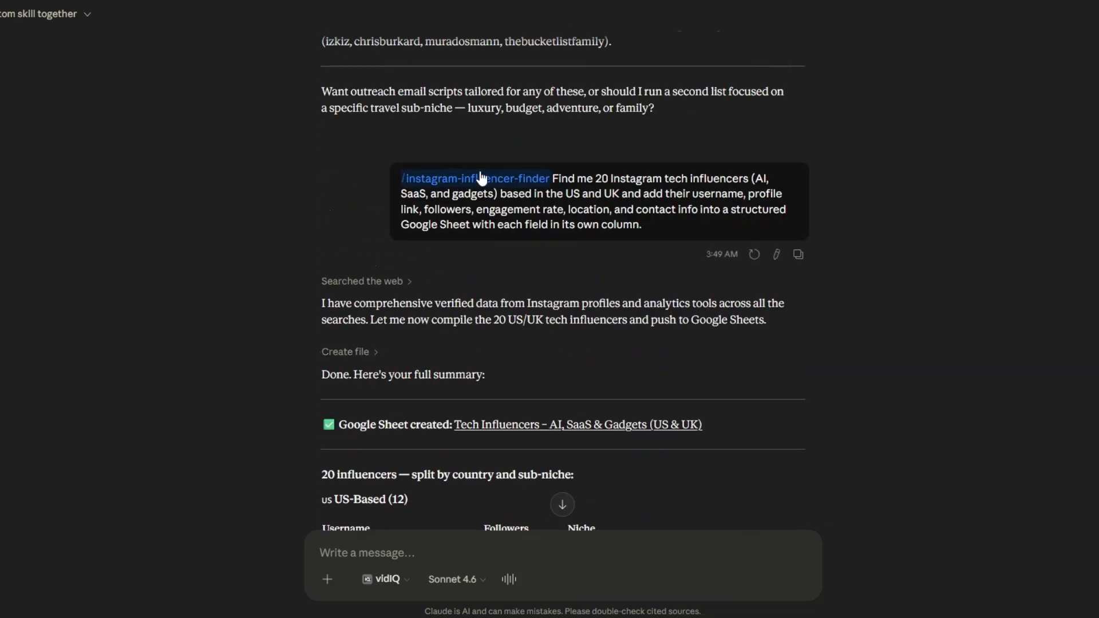
pyautogui.scroll(-10, 610, 257)
pyautogui.scroll(-7, 613, 350)
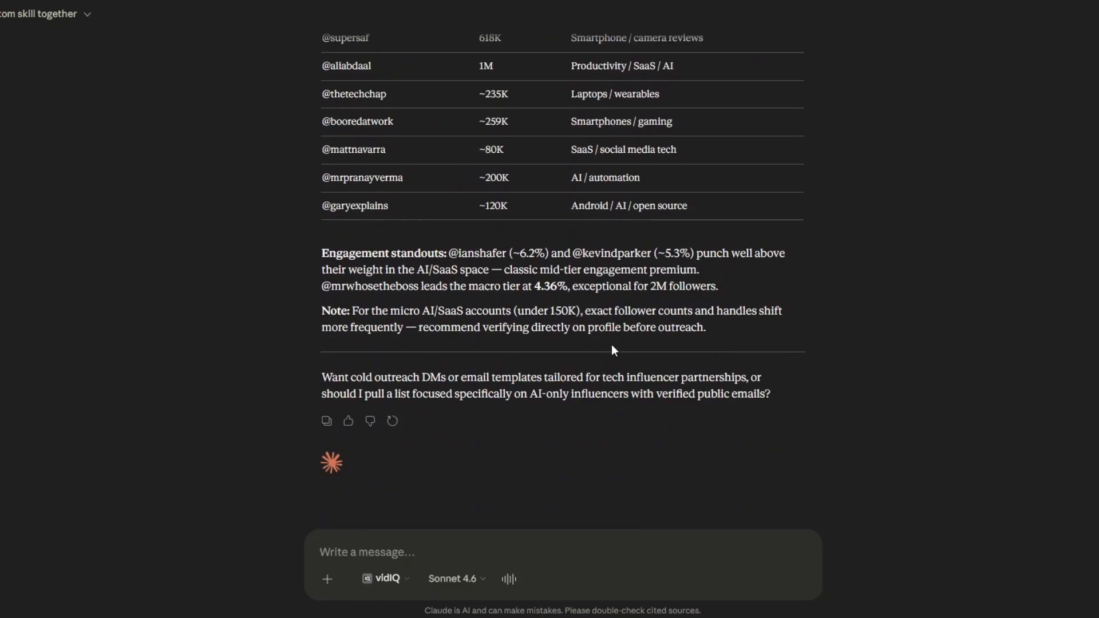